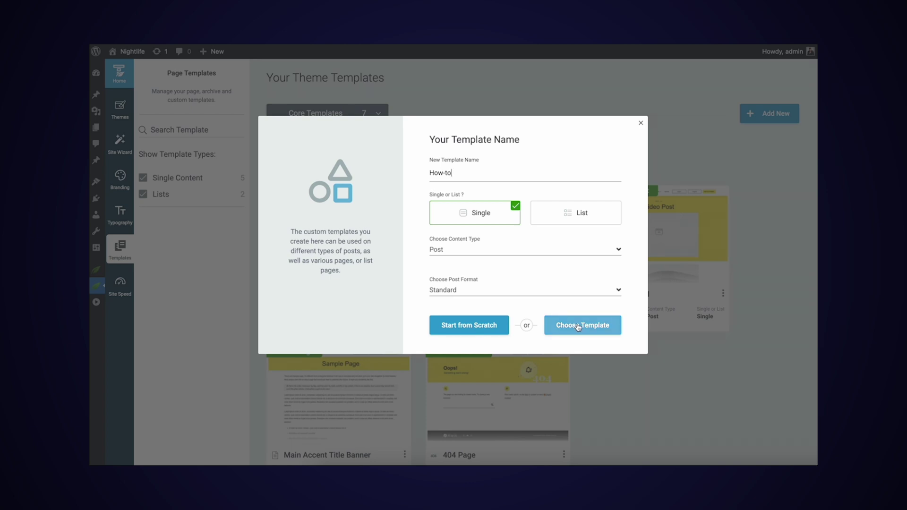
Step: Create the How-to post template from the Text Only 02 cloud template and open it for editing
{"action": "left_click", "coordinate": [578, 326]}
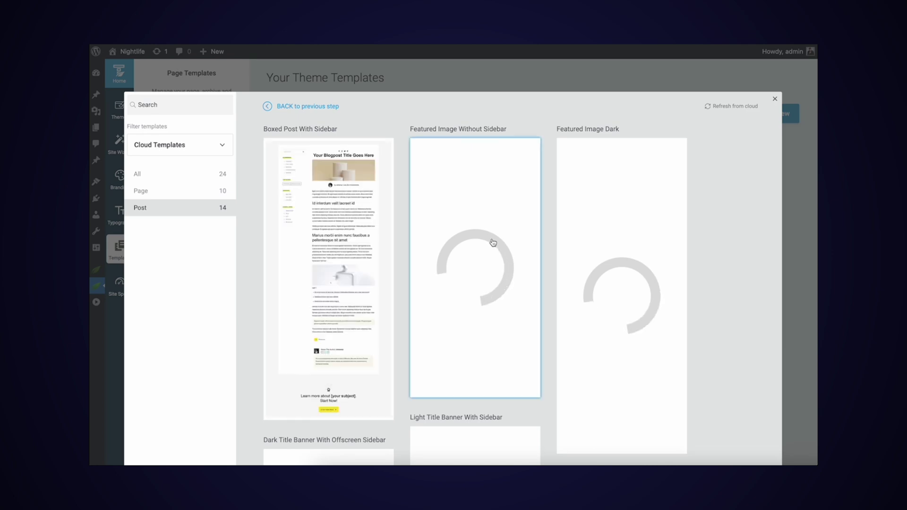
{"action": "scroll", "coordinate": [458, 288], "scroll_direction": "down", "scroll_amount": 3}
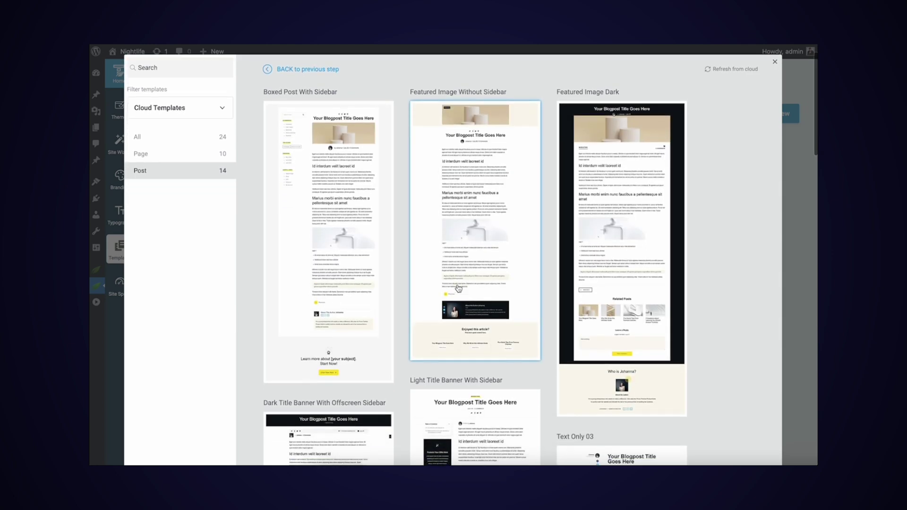
{"action": "scroll", "coordinate": [459, 294], "scroll_direction": "down", "scroll_amount": 5}
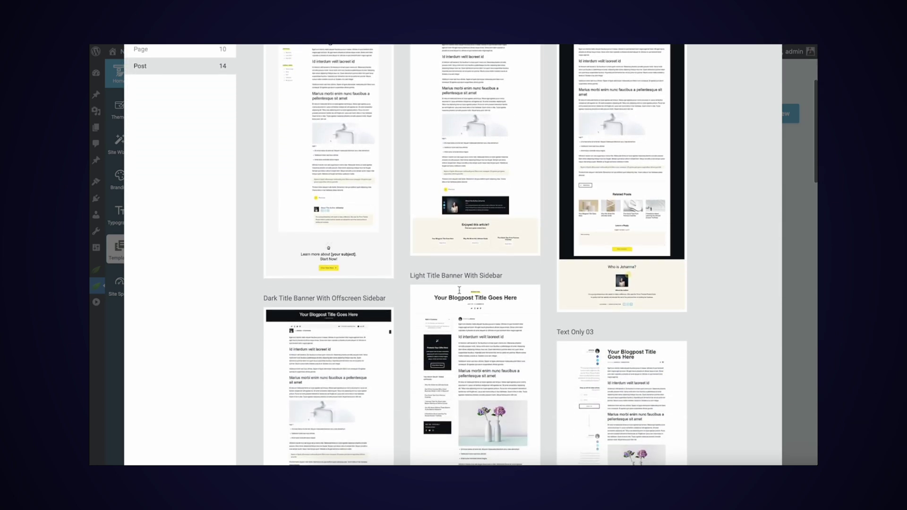
{"action": "scroll", "coordinate": [460, 294], "scroll_direction": "down", "scroll_amount": 4}
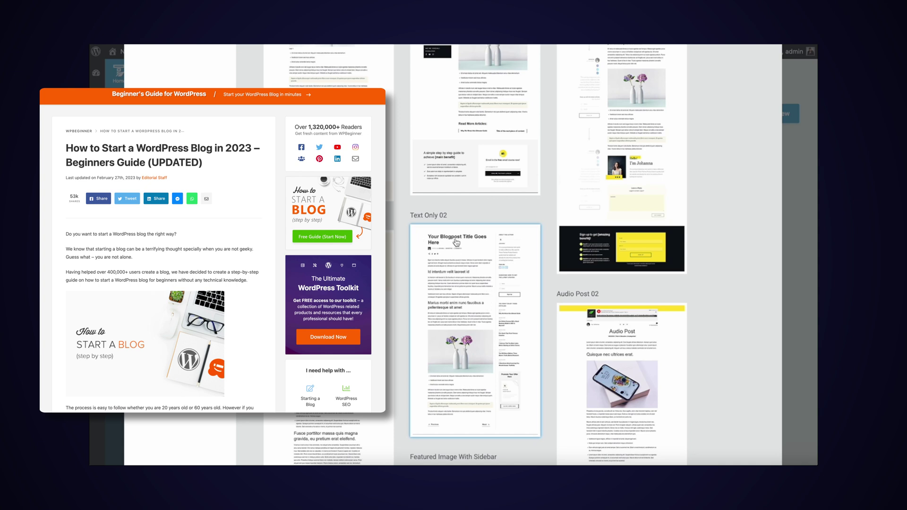
{"action": "left_click", "coordinate": [475, 269]}
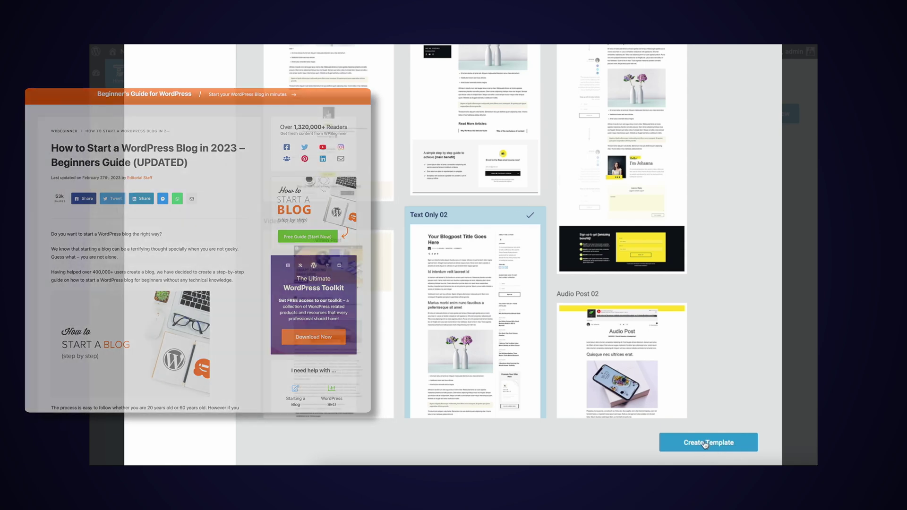
{"action": "left_click", "coordinate": [703, 443]}
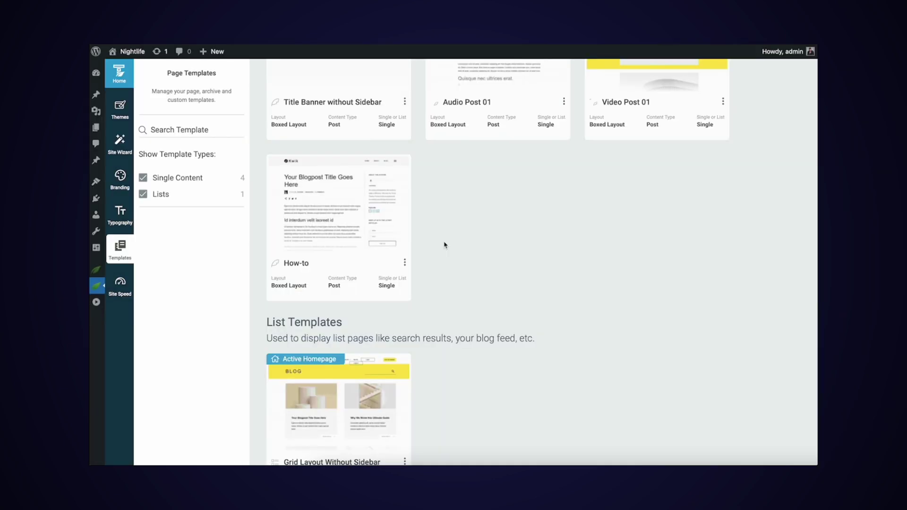
{"action": "mouse_move", "coordinate": [285, 221]}
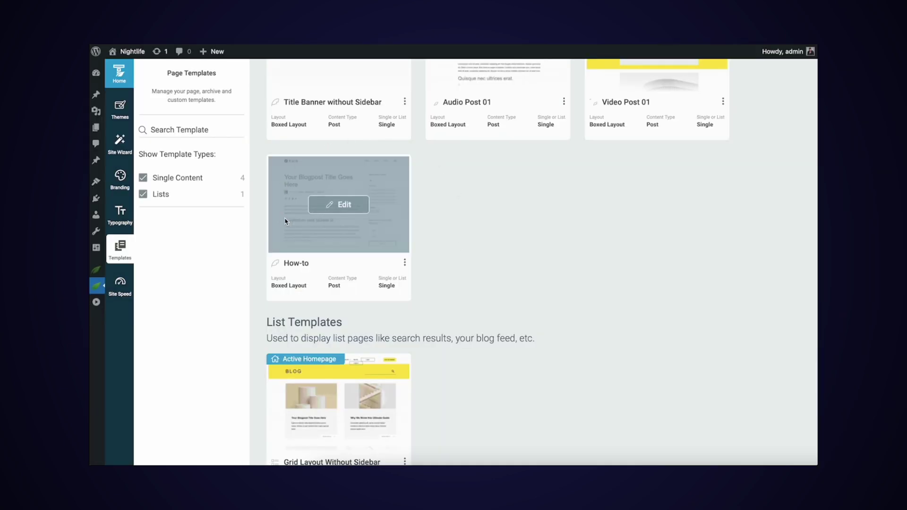
{"action": "left_click", "coordinate": [338, 206]}
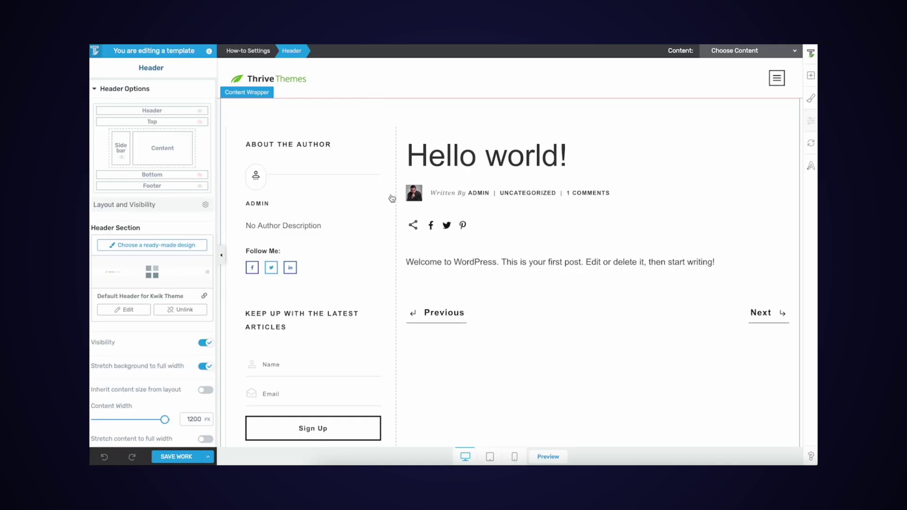
Step: Examine the template layout from header to footer, including the sidebar, post details, share icons and previous/next links
{"action": "left_click", "coordinate": [390, 197]}
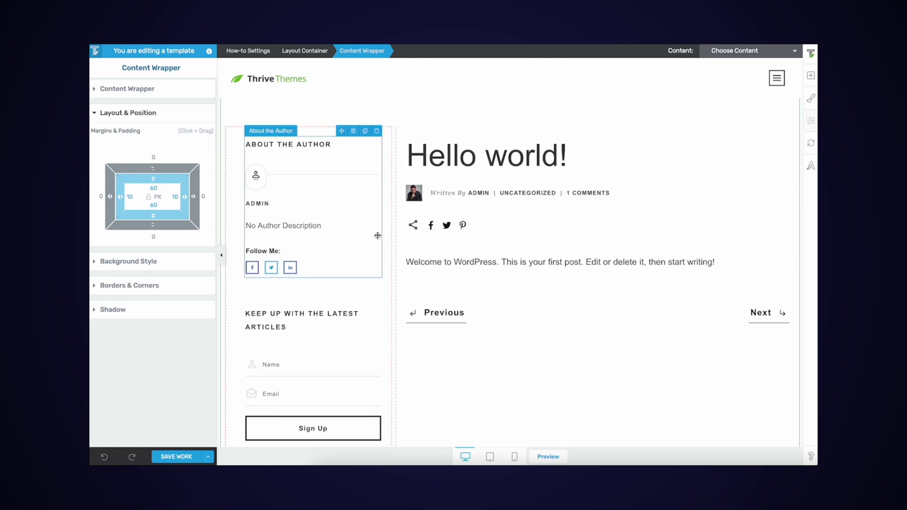
{"action": "scroll", "coordinate": [377, 235], "scroll_direction": "down", "scroll_amount": 2}
{"action": "scroll", "coordinate": [378, 235], "scroll_direction": "up", "scroll_amount": 2}
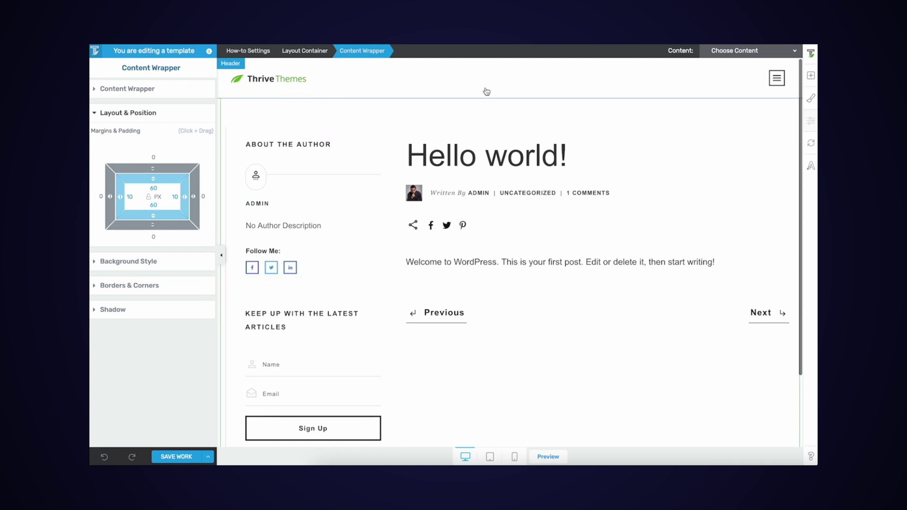
{"action": "scroll", "coordinate": [444, 224], "scroll_direction": "down", "scroll_amount": 1}
{"action": "scroll", "coordinate": [442, 225], "scroll_direction": "down", "scroll_amount": 1}
{"action": "scroll", "coordinate": [441, 227], "scroll_direction": "up", "scroll_amount": 1}
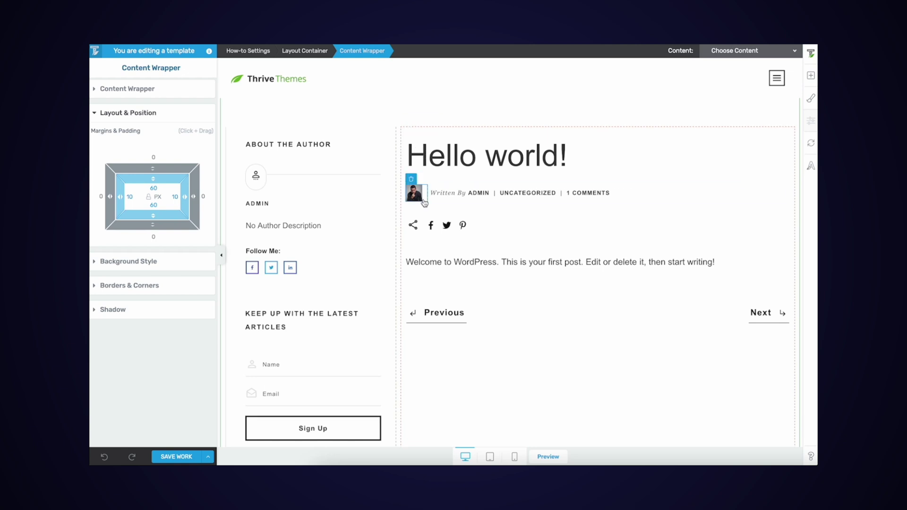
{"action": "scroll", "coordinate": [435, 196], "scroll_direction": "down", "scroll_amount": 1}
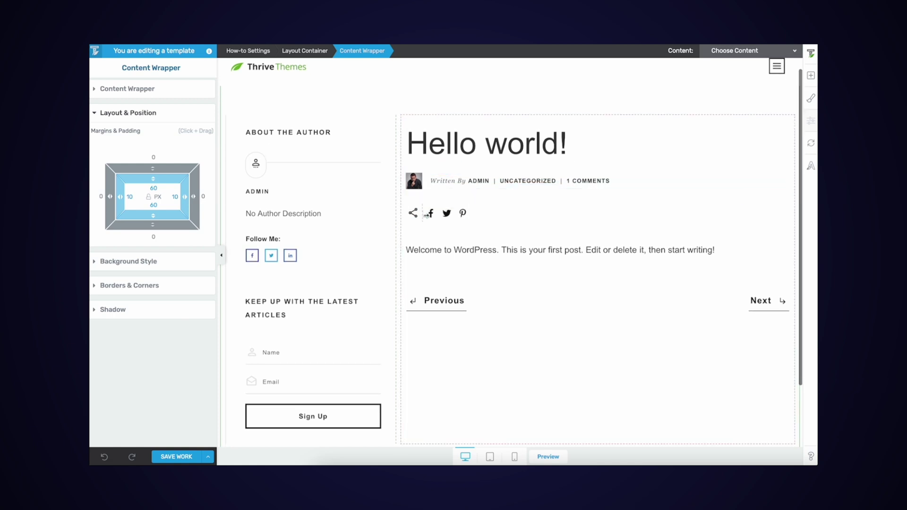
{"action": "scroll", "coordinate": [455, 217], "scroll_direction": "down", "scroll_amount": 2}
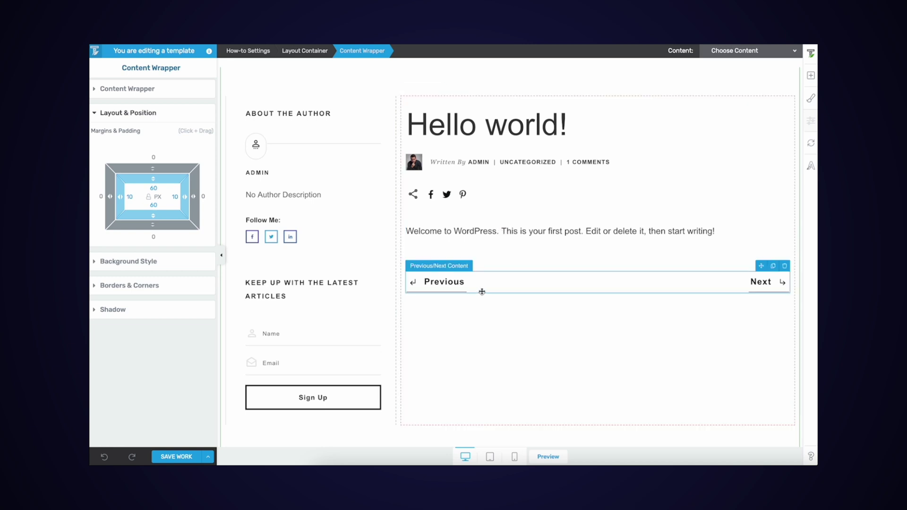
{"action": "scroll", "coordinate": [482, 288], "scroll_direction": "down", "scroll_amount": 2}
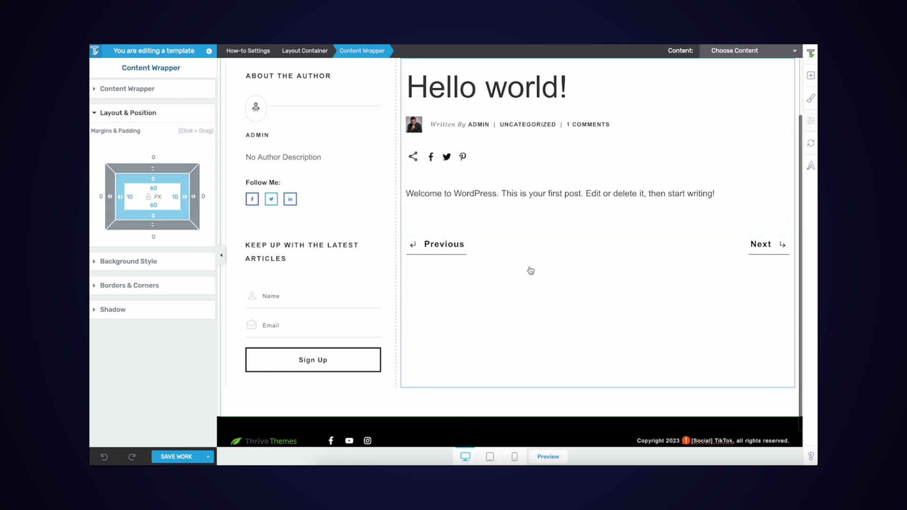
{"action": "scroll", "coordinate": [533, 274], "scroll_direction": "down", "scroll_amount": 1}
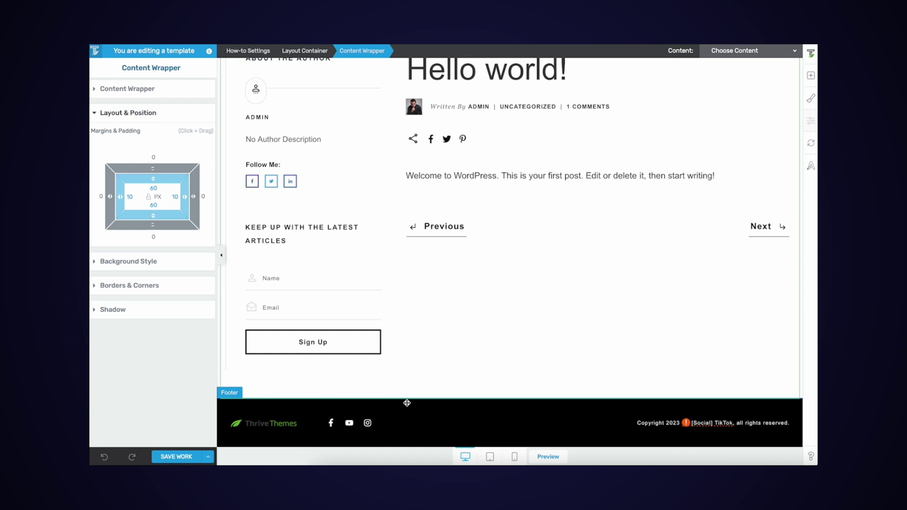
{"action": "scroll", "coordinate": [407, 403], "scroll_direction": "up", "scroll_amount": 2}
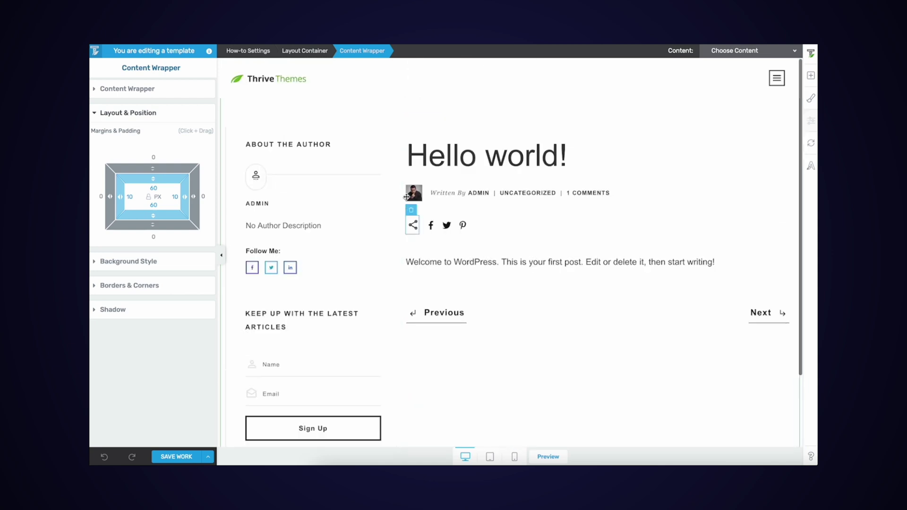
Step: Set the sidebar section's position to Right
{"action": "left_click", "coordinate": [313, 132]}
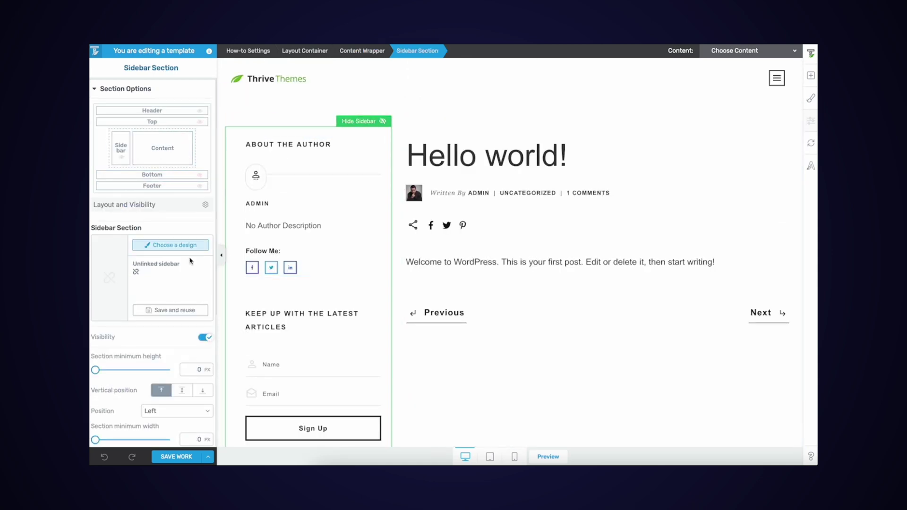
{"action": "scroll", "coordinate": [170, 331], "scroll_direction": "down", "scroll_amount": 3}
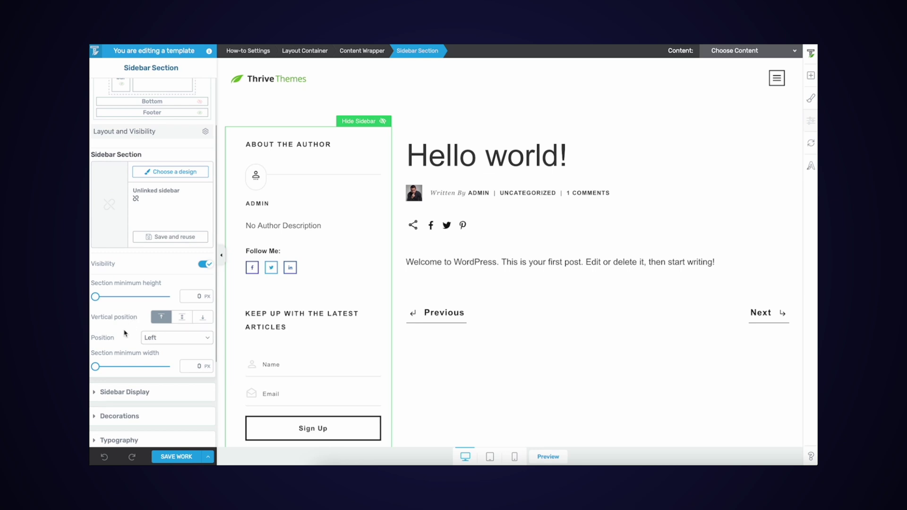
{"action": "left_click", "coordinate": [158, 337]}
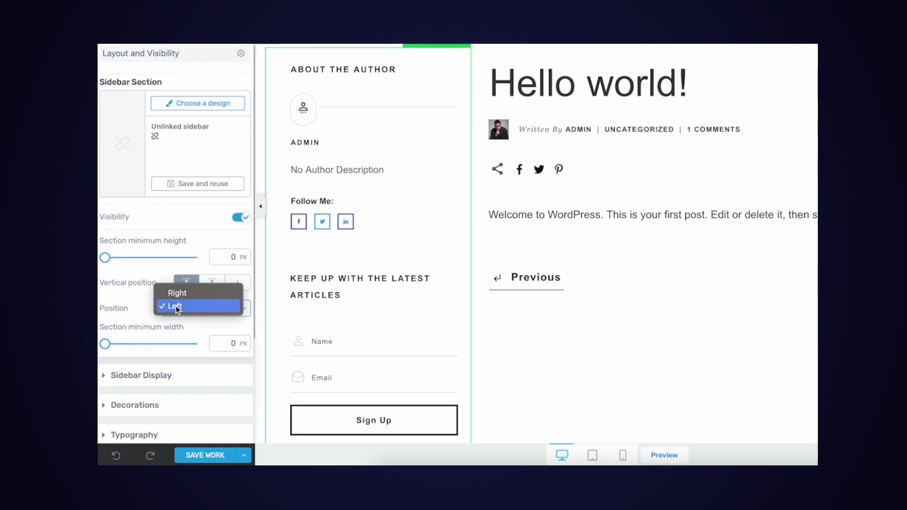
{"action": "left_click", "coordinate": [173, 297]}
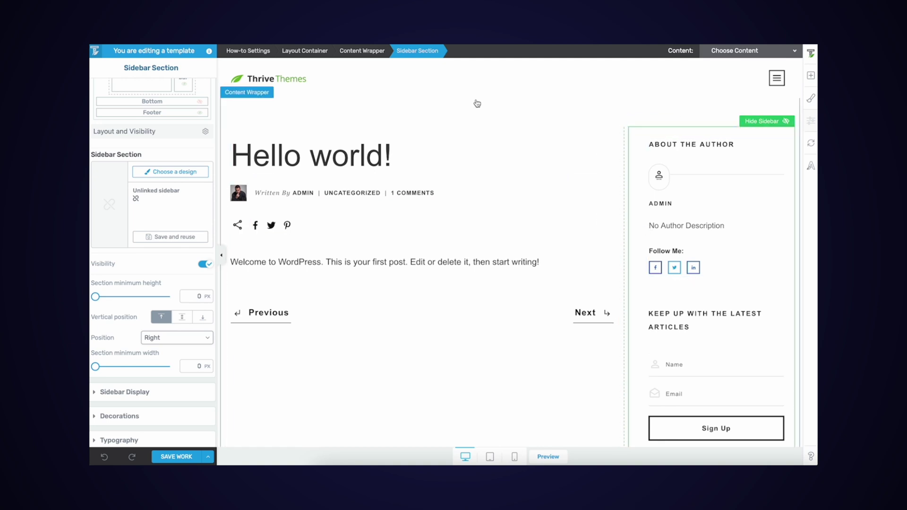
Step: Make the Top section visible in the template through the Content Wrapper's layout options
{"action": "left_click", "coordinate": [447, 105]}
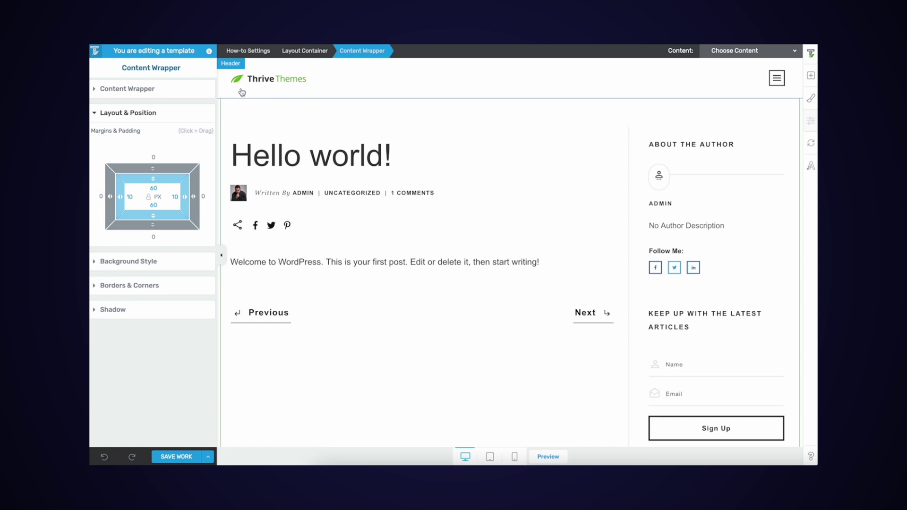
{"action": "left_click", "coordinate": [127, 113]}
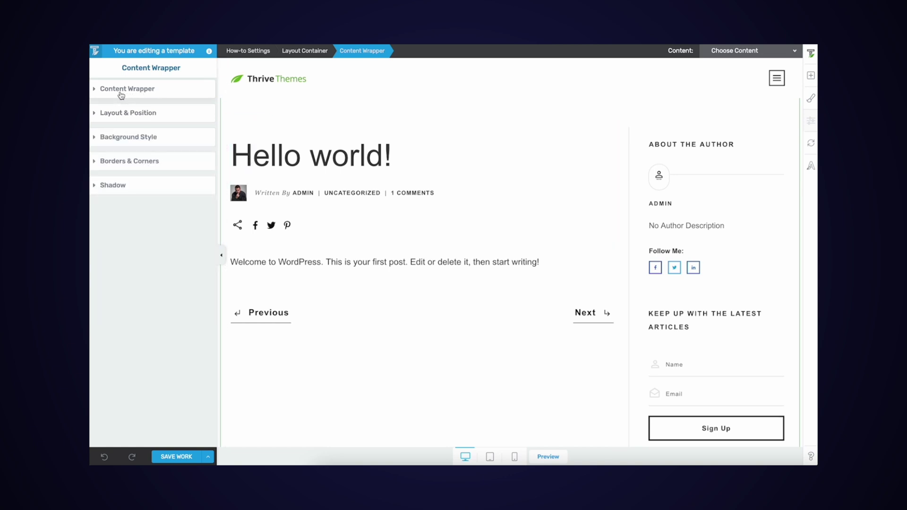
{"action": "left_click", "coordinate": [134, 94]}
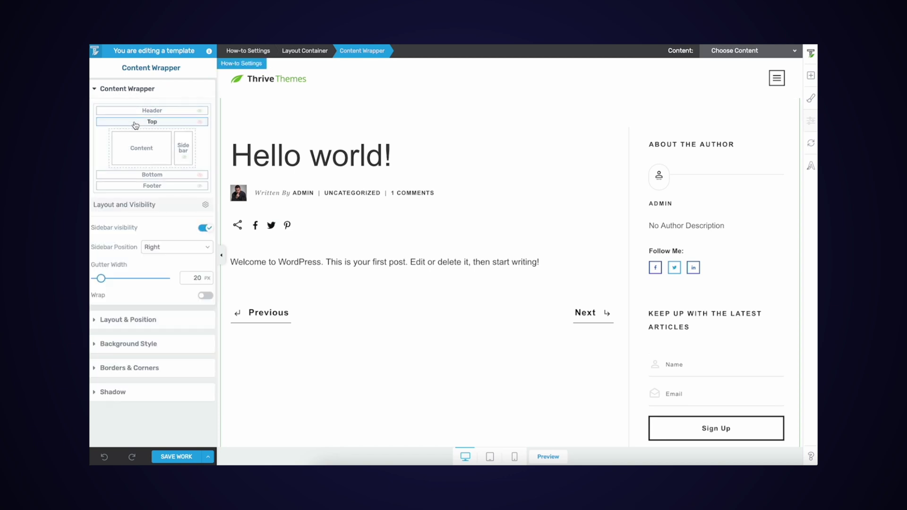
{"action": "left_click", "coordinate": [202, 123]}
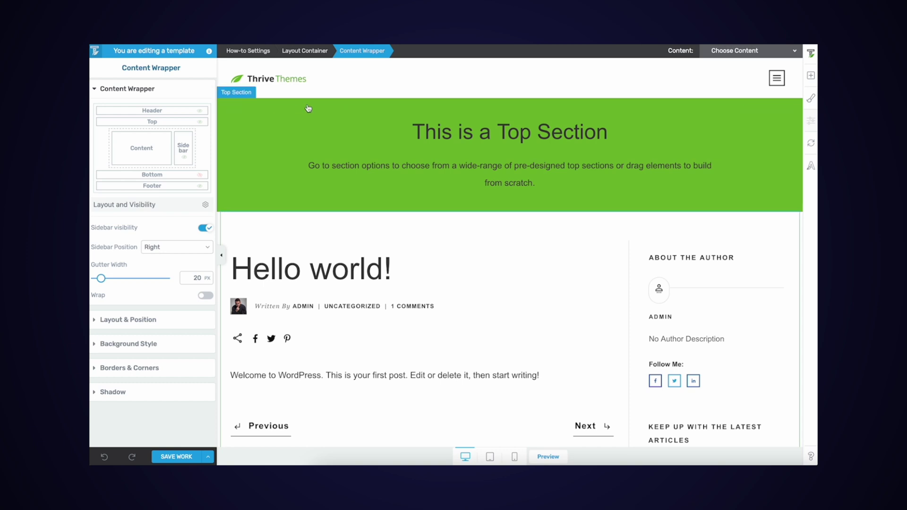
Step: Delete the descriptive paragraph beneath the heading in the top section
{"action": "left_click", "coordinate": [426, 116]}
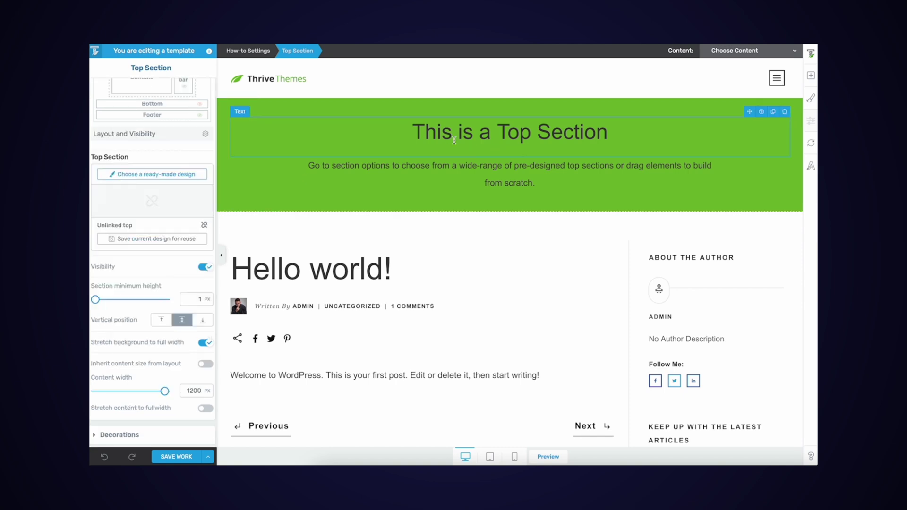
{"action": "left_click", "coordinate": [547, 163]}
{"action": "left_click", "coordinate": [711, 151]}
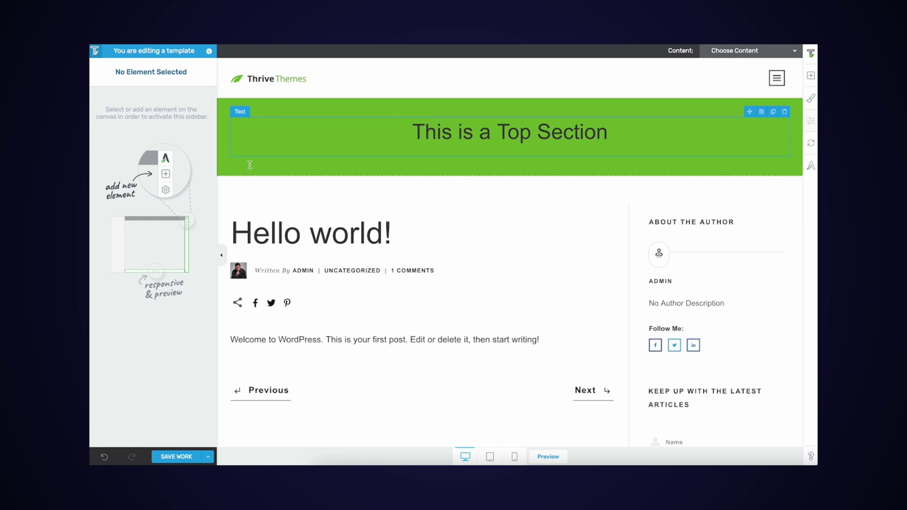
Step: Format the top section's title text as Heading 4 and reduce its bottom line spacing to 0 px
{"action": "left_click", "coordinate": [446, 135]}
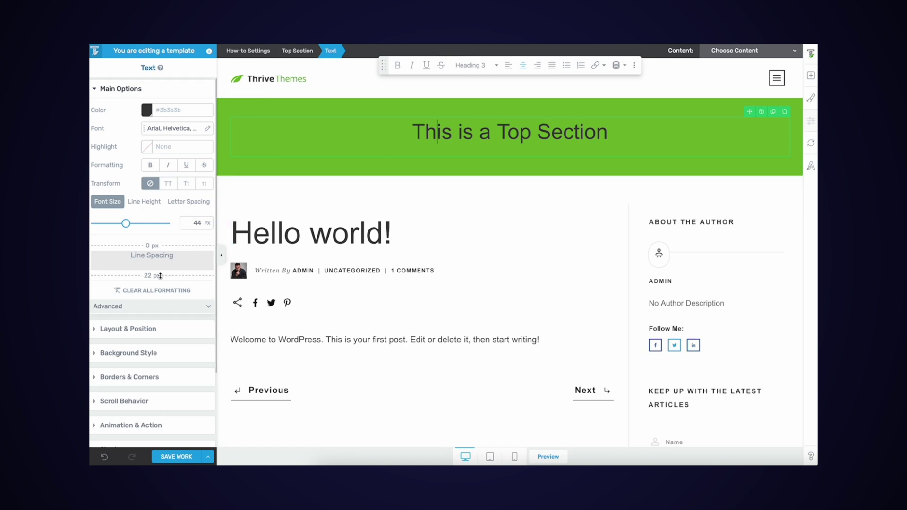
{"action": "left_click_drag", "start_coordinate": [160, 275], "coordinate": [161, 264]}
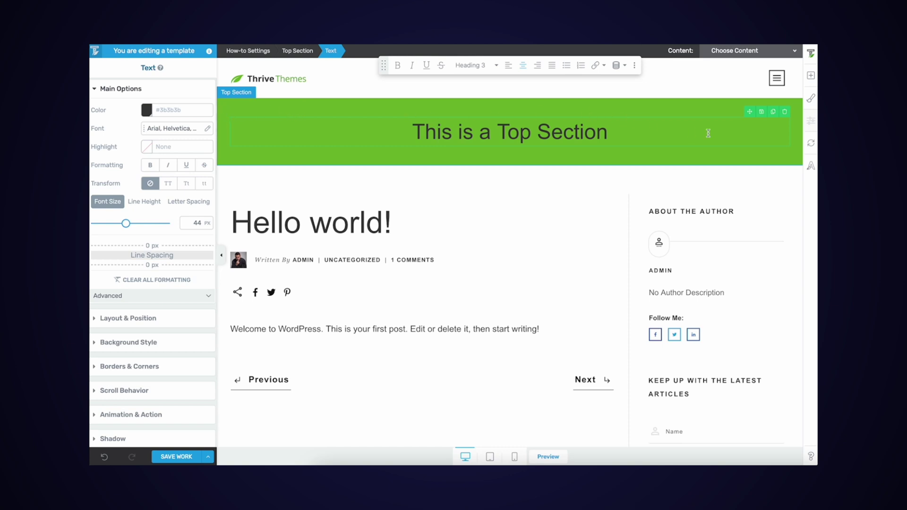
{"action": "key", "text": "ctrl+a"}
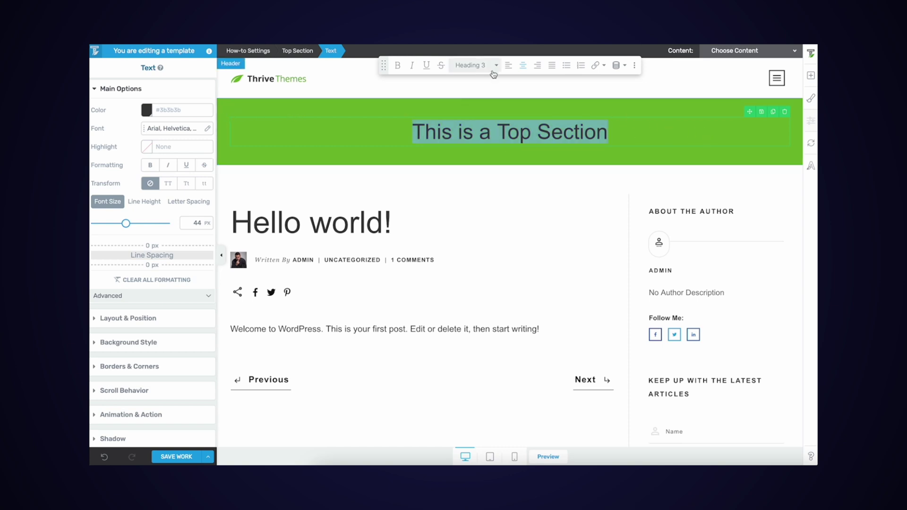
{"action": "left_click", "coordinate": [494, 71]}
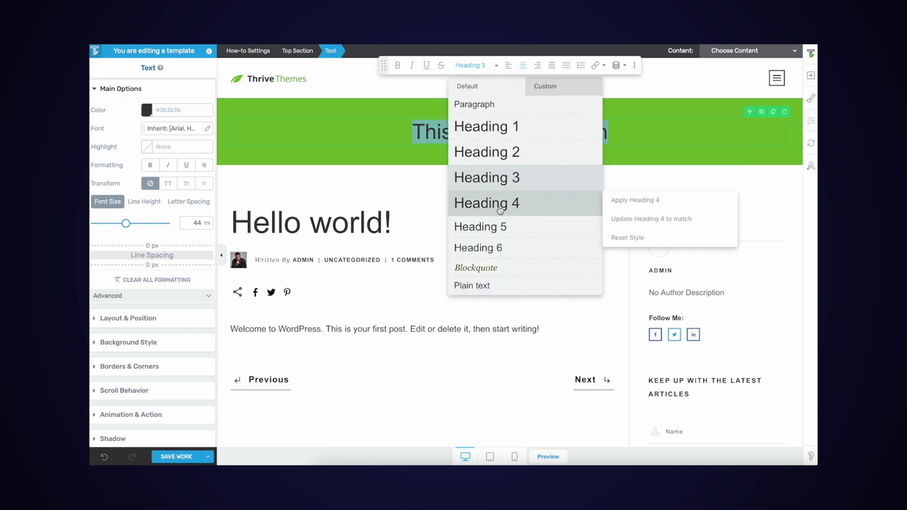
{"action": "left_click", "coordinate": [494, 203]}
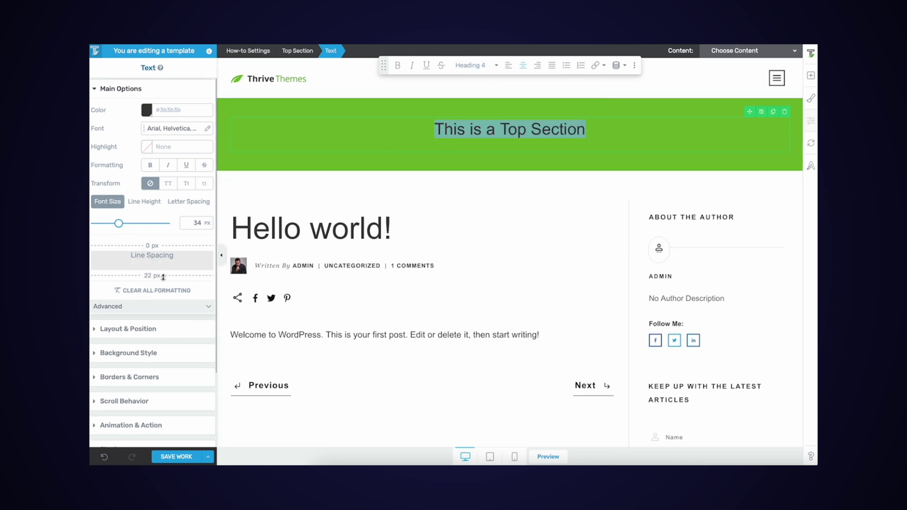
{"action": "left_click_drag", "start_coordinate": [163, 278], "coordinate": [166, 264]}
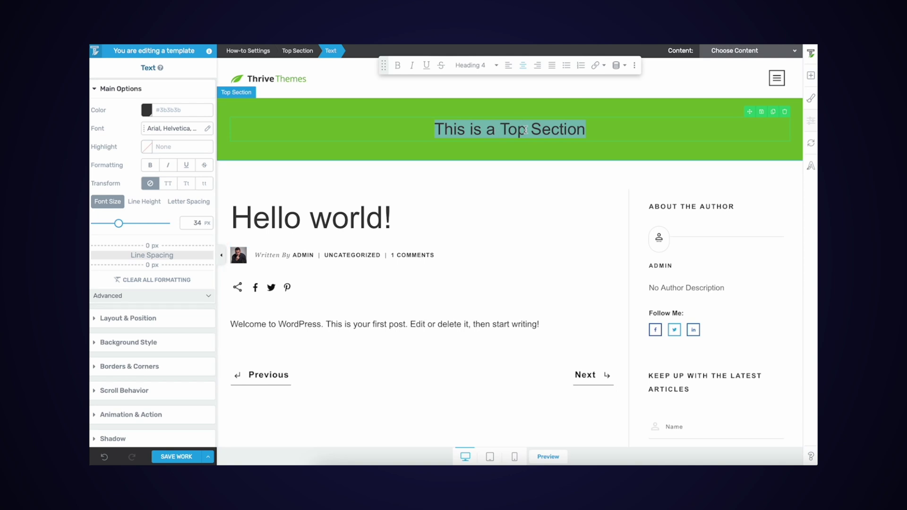
Step: Replace the top section's title with "Beginner's Guide for WordPress / Start your WordPress Blog in minutes", spacing out the slash on both sides
{"action": "type", "text": "Beginner"}
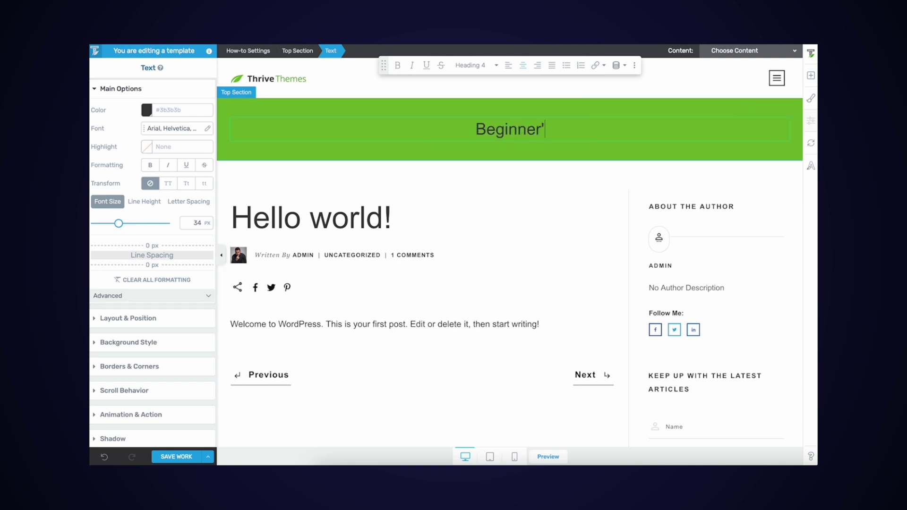
{"action": "type", "text": "ide for WordPre"}
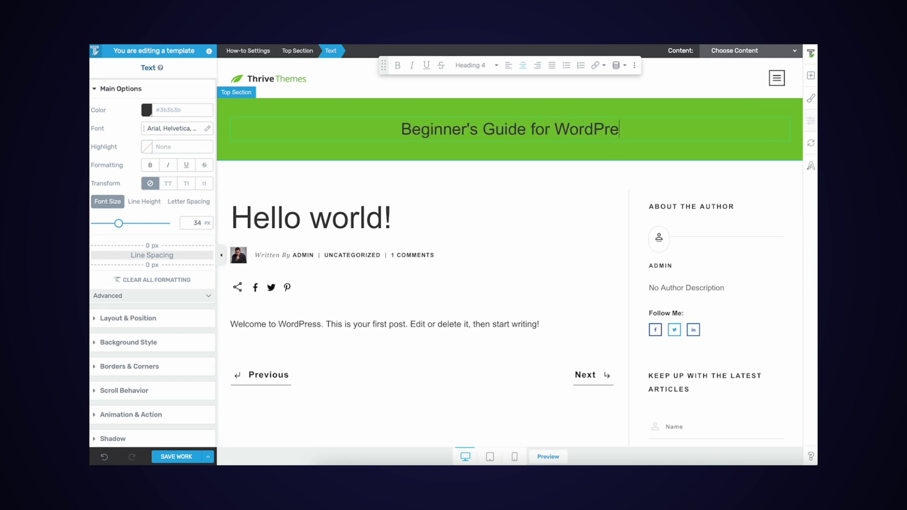
{"action": "type", "text": "ss."}
{"action": "key", "text": "BackSpace"}
{"action": "type", "text": "/"}
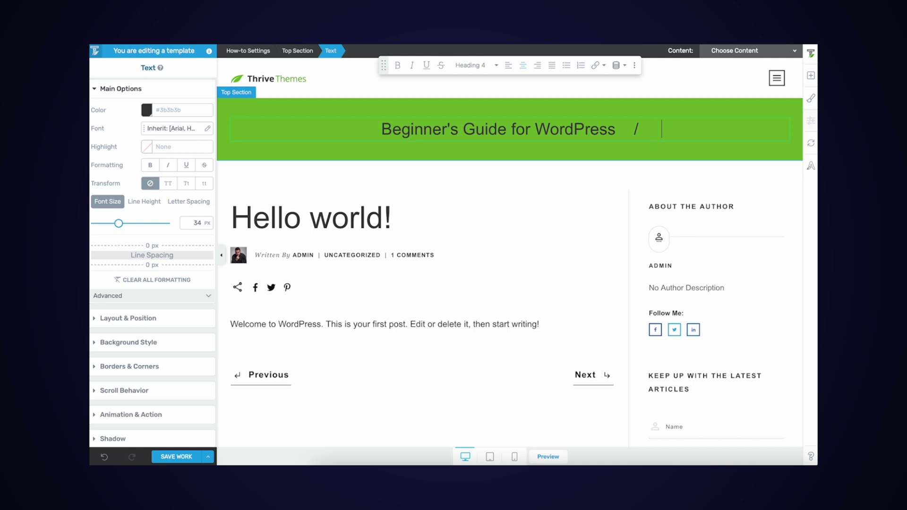
{"action": "type", "text": "     Start y"}
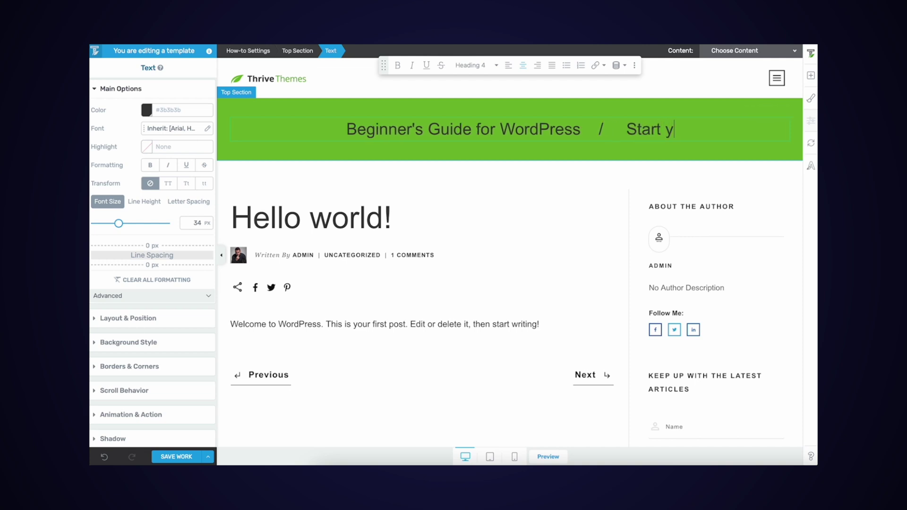
{"action": "type", "text": "our WordPress "}
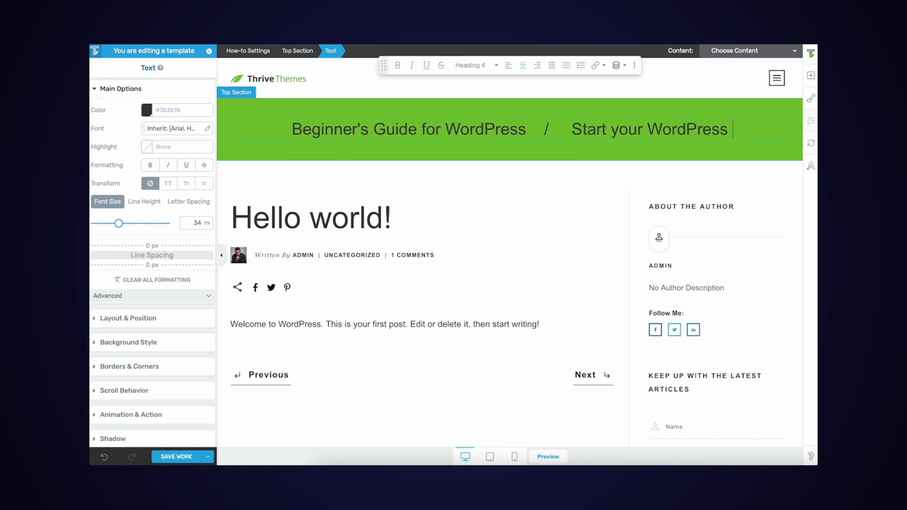
{"action": "type", "text": "Blog in minutes"}
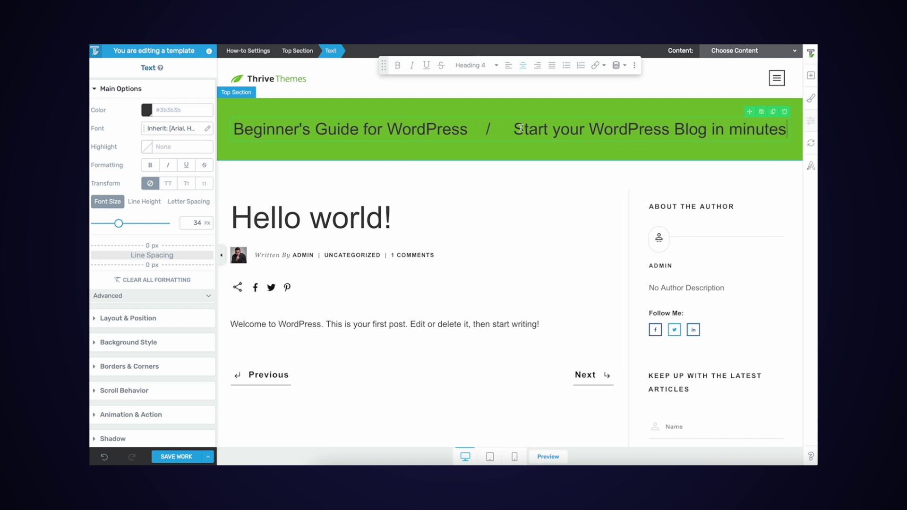
Step: Insert a right-arrow emoji at the end of the banner text
{"action": "key", "text": "ctrl+super+space"}
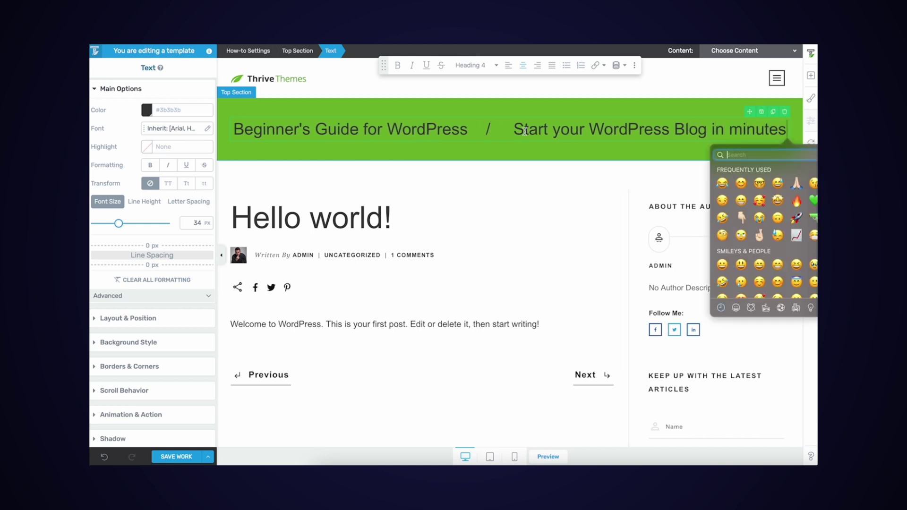
{"action": "type", "text": "arrow"}
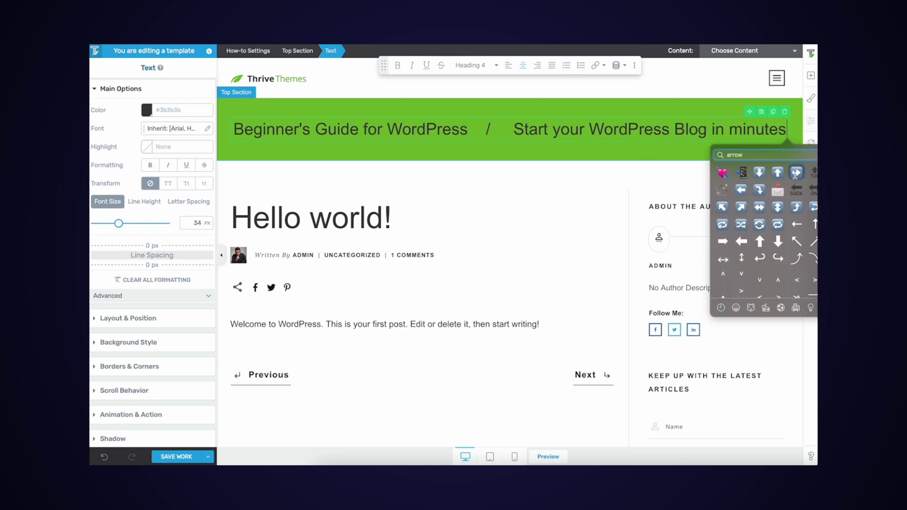
{"action": "left_click", "coordinate": [797, 172]}
{"action": "left_click", "coordinate": [530, 154]}
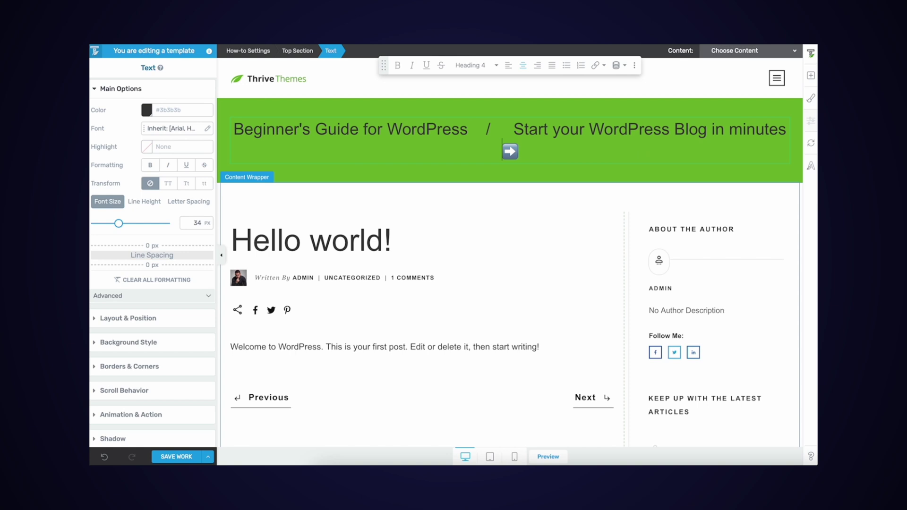
Step: Set the font size of the entire banner text to 22 px
{"action": "triple_click", "coordinate": [565, 143]}
{"action": "double_click", "coordinate": [196, 222]}
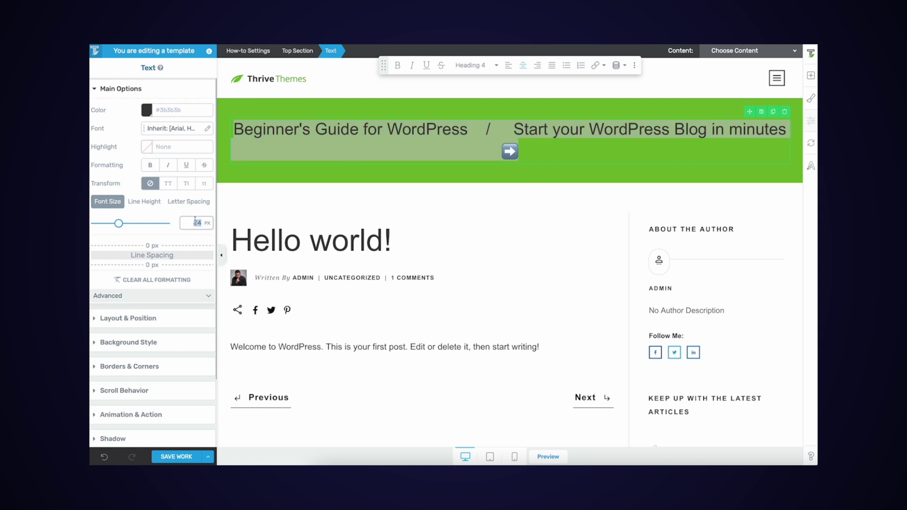
{"action": "type", "text": "22"}
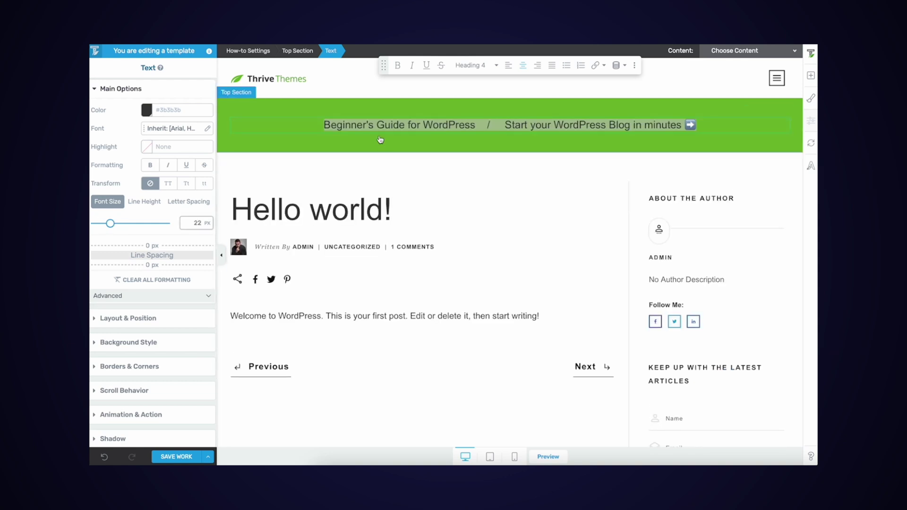
{"action": "left_click", "coordinate": [339, 125]}
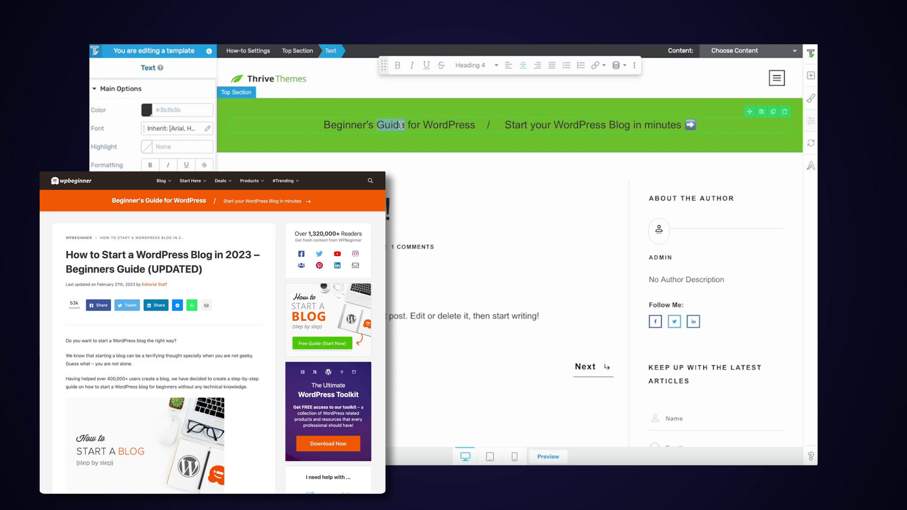
Step: Change the colour of the whole banner text line to the white theme colour #ffffff
{"action": "triple_click", "coordinate": [400, 125]}
{"action": "left_click", "coordinate": [147, 110]}
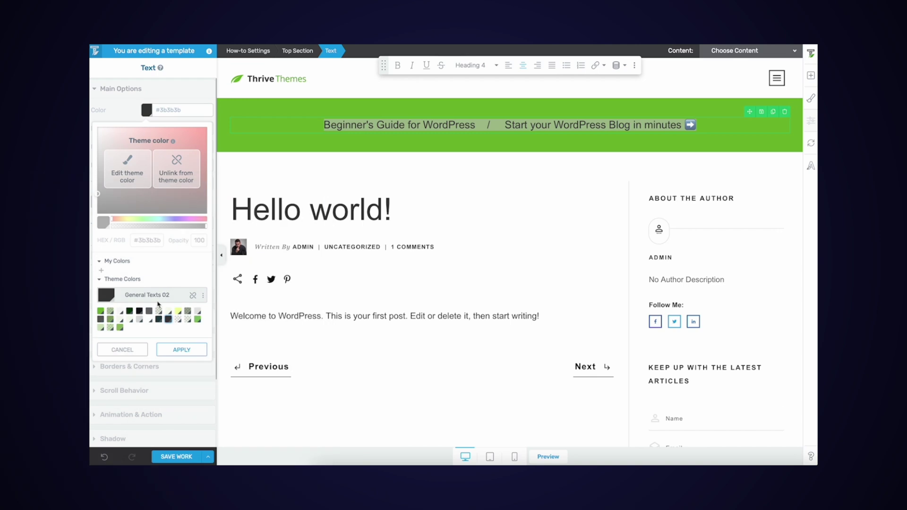
{"action": "left_click", "coordinate": [145, 312]}
{"action": "left_click", "coordinate": [181, 349]}
Step: Reduce the font size of "Start your WordPress Blog in minutes" in the banner to 16 px
{"action": "left_click_drag", "start_coordinate": [504, 125], "coordinate": [677, 124]}
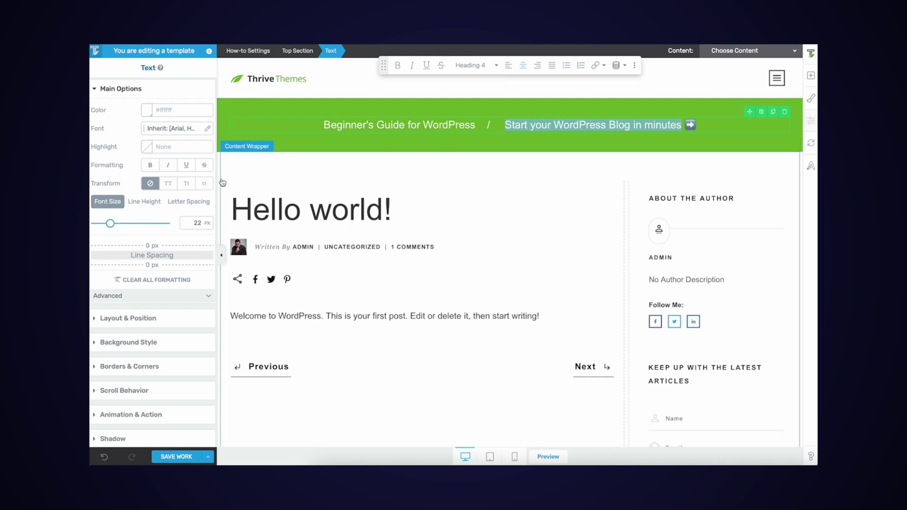
{"action": "double_click", "coordinate": [197, 222]}
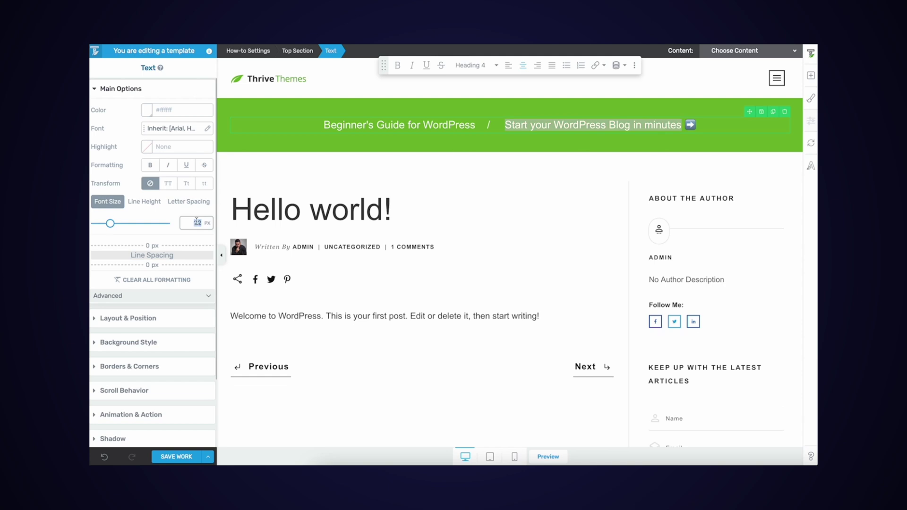
{"action": "type", "text": "16"}
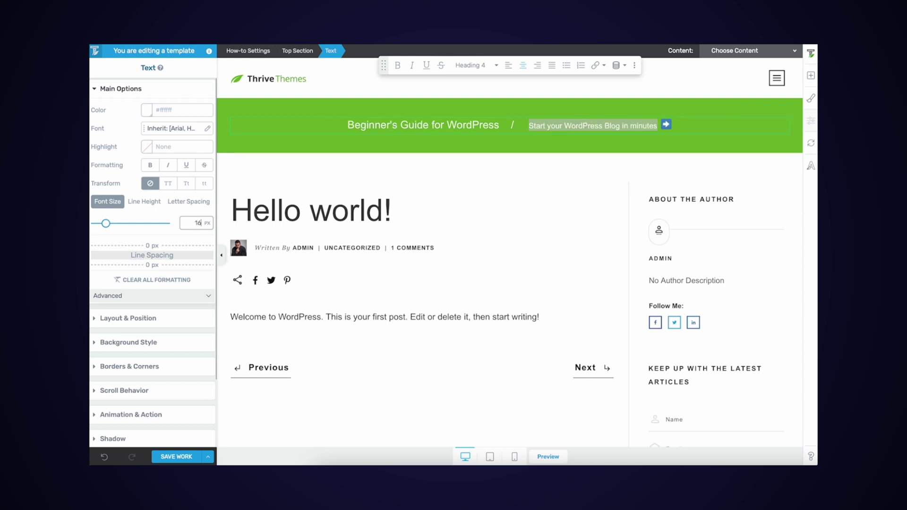
Step: Apply bold formatting to "Beginner's Guide for WordPress" in the banner
{"action": "left_click", "coordinate": [388, 129]}
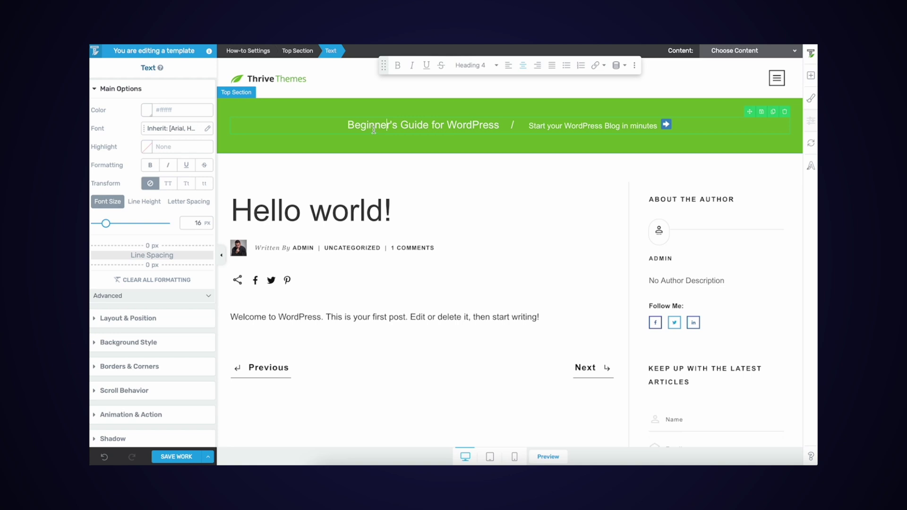
{"action": "left_click_drag", "start_coordinate": [348, 124], "coordinate": [502, 127]}
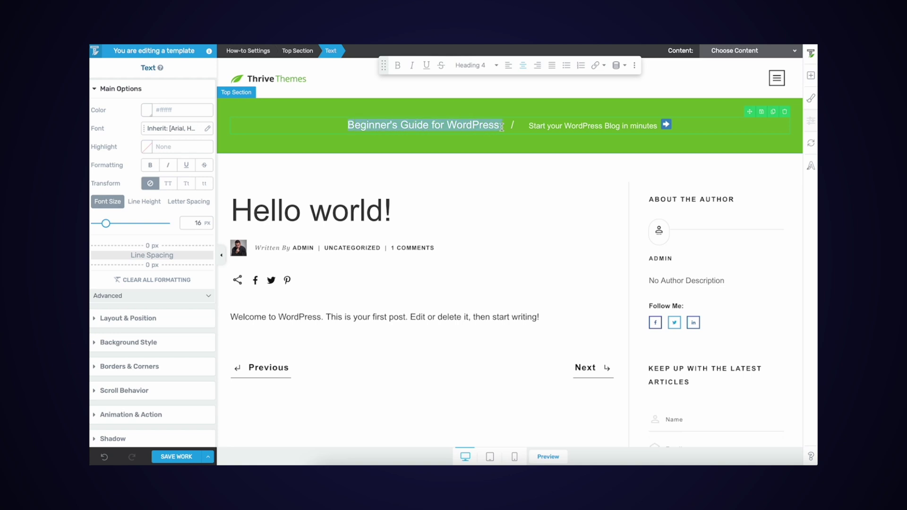
{"action": "left_click", "coordinate": [150, 165]}
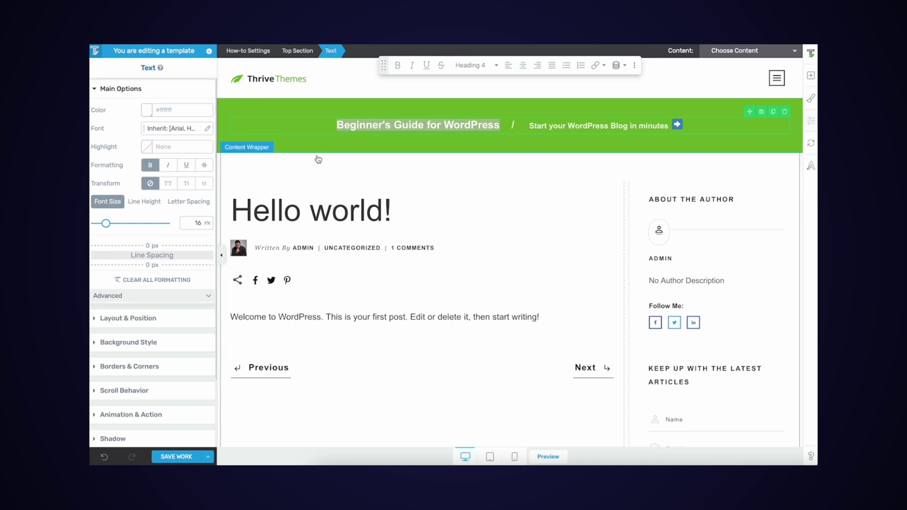
{"action": "left_click", "coordinate": [380, 145]}
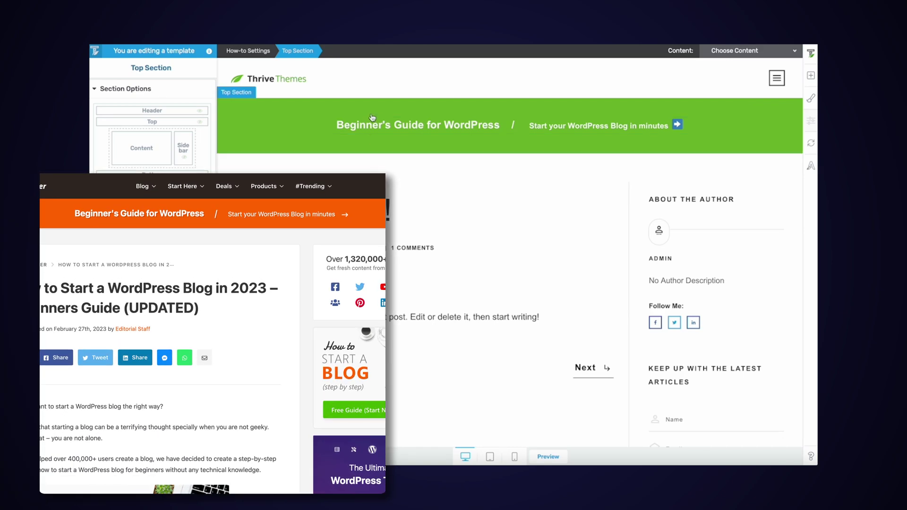
Step: Add a black text shadow to "Beginner's Guide for WordPress" with 315° angle, 25% opacity, 3 px distance and 2 px blur
{"action": "left_click", "coordinate": [357, 124]}
{"action": "left_click_drag", "start_coordinate": [333, 126], "coordinate": [500, 125]}
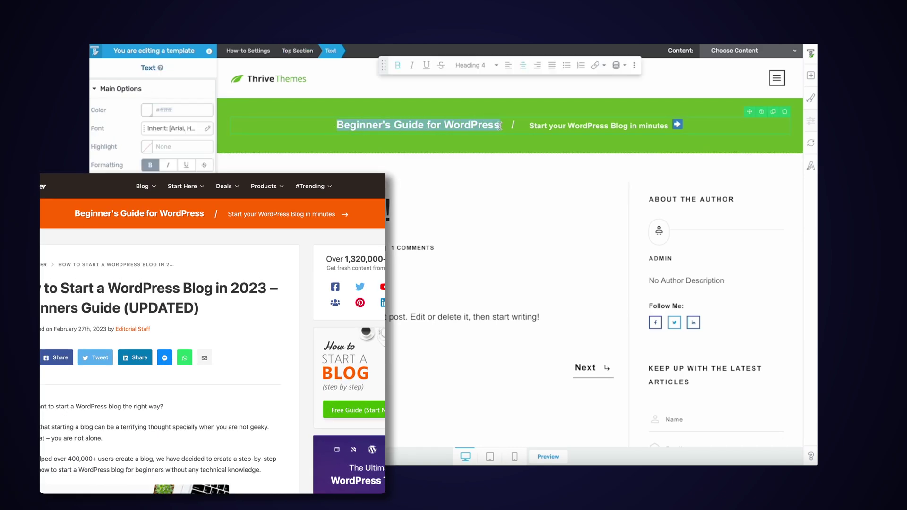
{"action": "scroll", "coordinate": [151, 118], "scroll_direction": "down", "scroll_amount": 2}
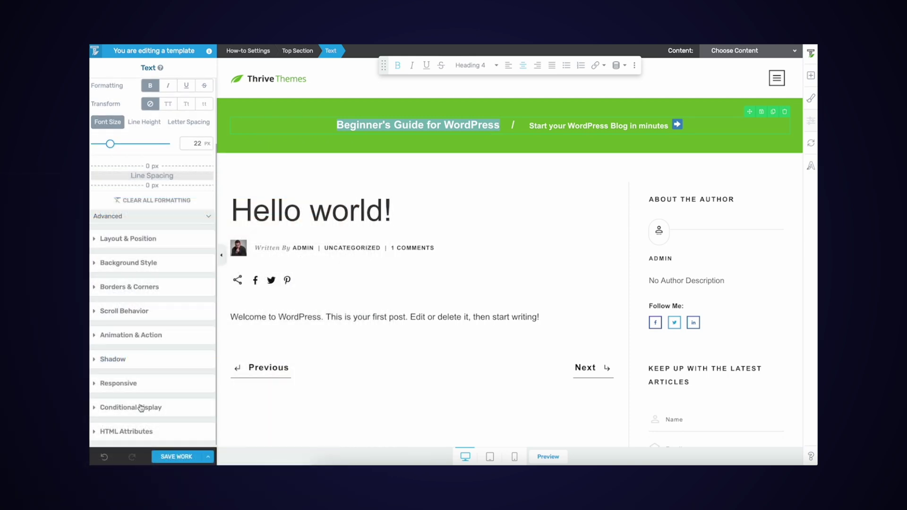
{"action": "left_click", "coordinate": [146, 366]}
{"action": "left_click", "coordinate": [205, 252]}
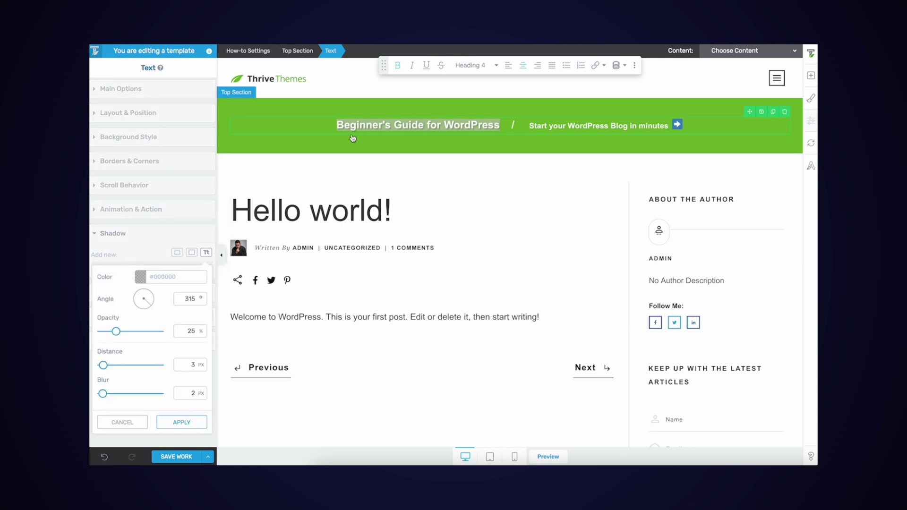
{"action": "left_click", "coordinate": [182, 422]}
{"action": "left_click", "coordinate": [417, 145]}
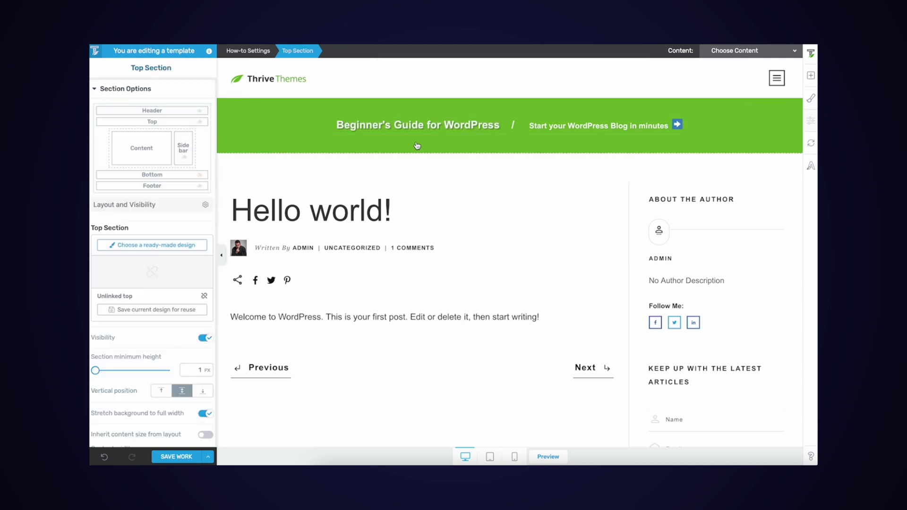
Step: Set the Content Wrapper's gutter width between the content and the sidebar to 60 px
{"action": "left_click", "coordinate": [222, 256]}
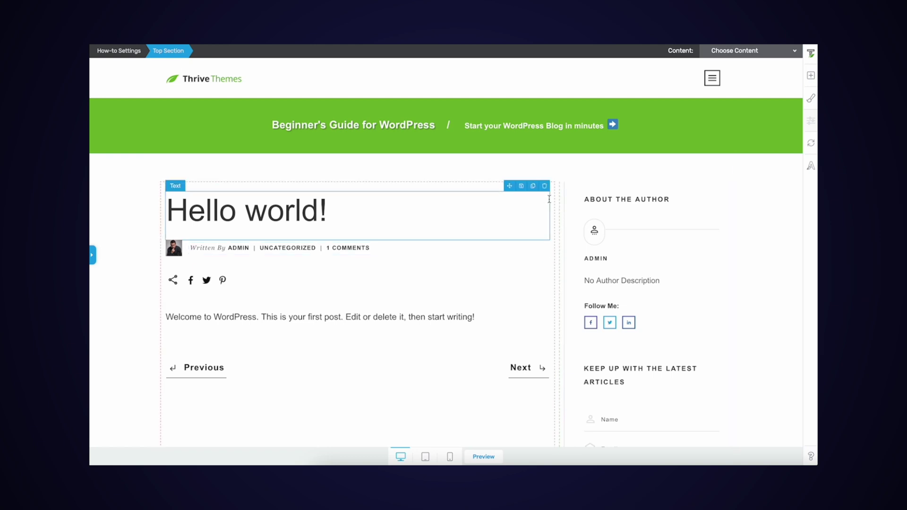
{"action": "left_click", "coordinate": [93, 255]}
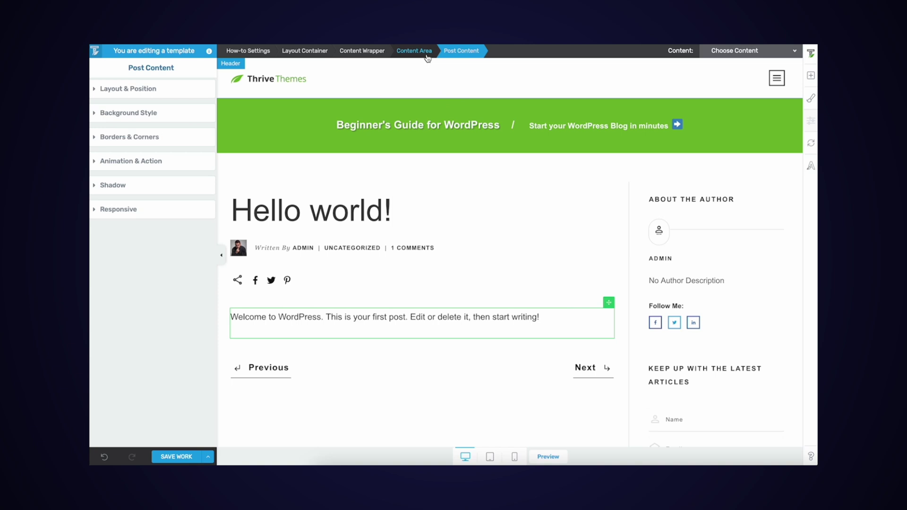
{"action": "left_click", "coordinate": [362, 51]}
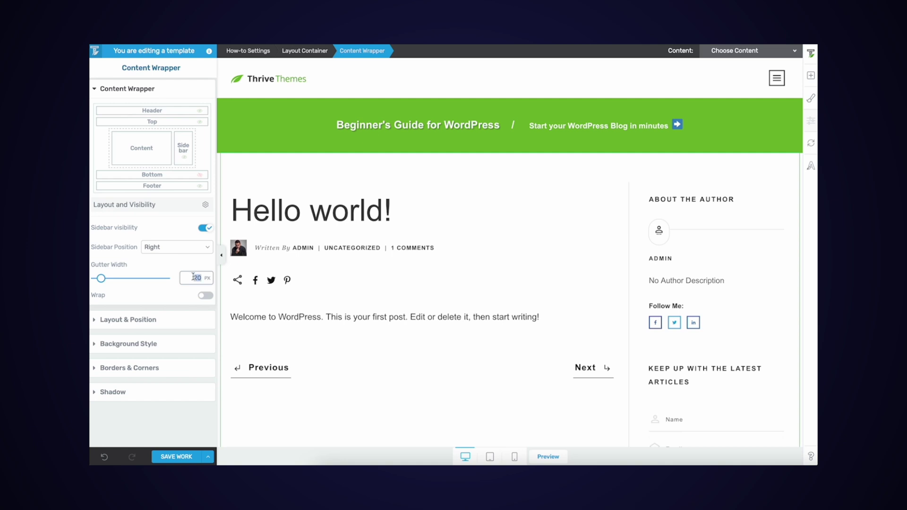
{"action": "type", "text": "60"}
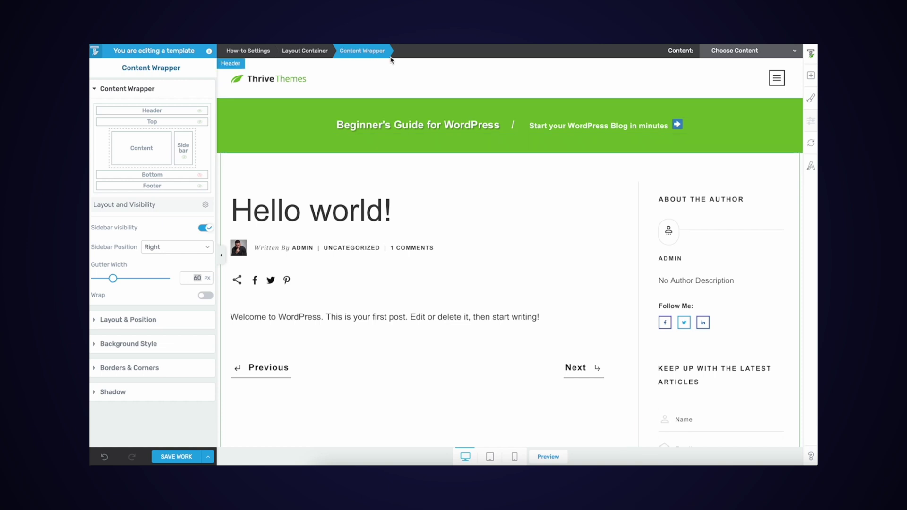
Step: Give the Content Wrapper a light grey background colour of #f4f4f4
{"action": "left_click", "coordinate": [170, 343]}
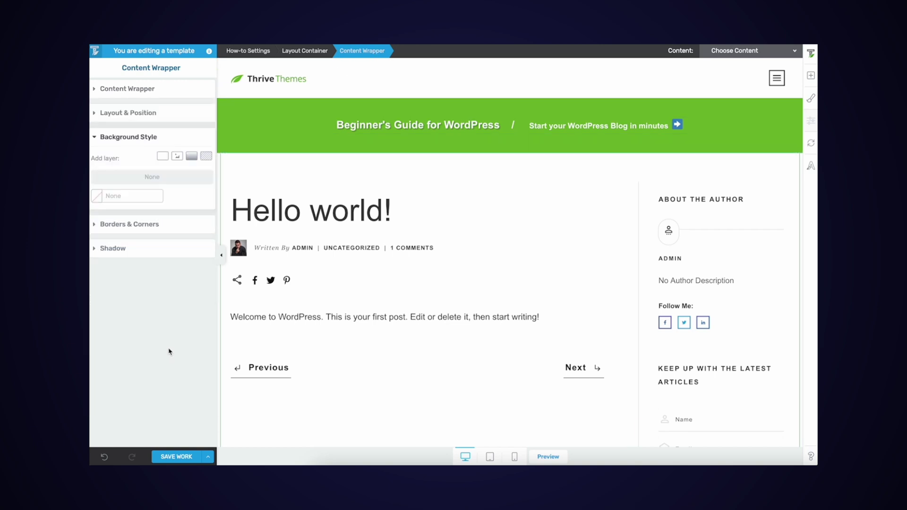
{"action": "left_click", "coordinate": [99, 198]}
{"action": "left_click", "coordinate": [147, 325]}
{"action": "type", "text": "#f4f4f4"}
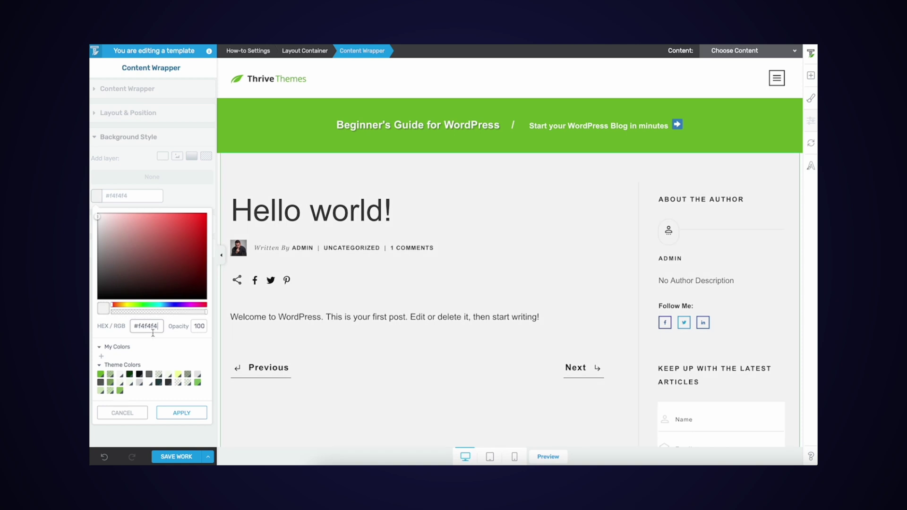
{"action": "left_click", "coordinate": [189, 413]}
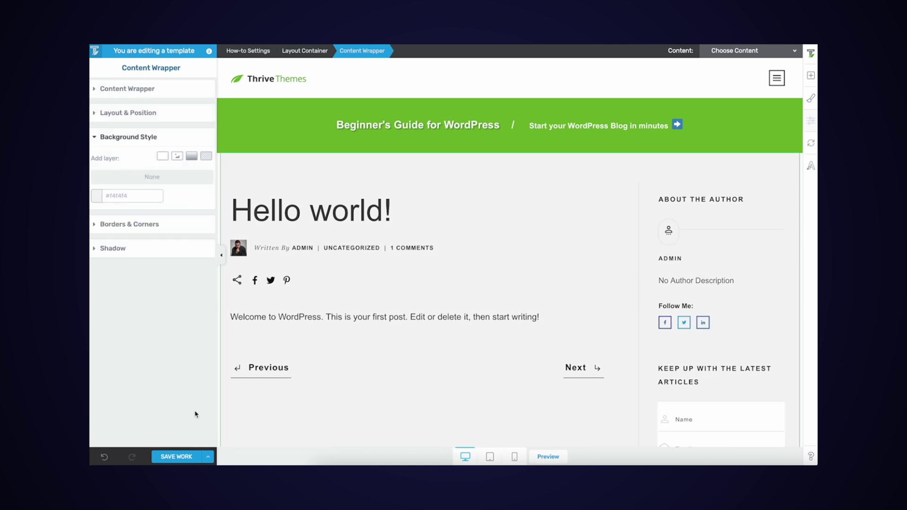
Step: Give the Content Area a white background using the Light elements theme colour, #ffffff
{"action": "left_click", "coordinate": [426, 193]}
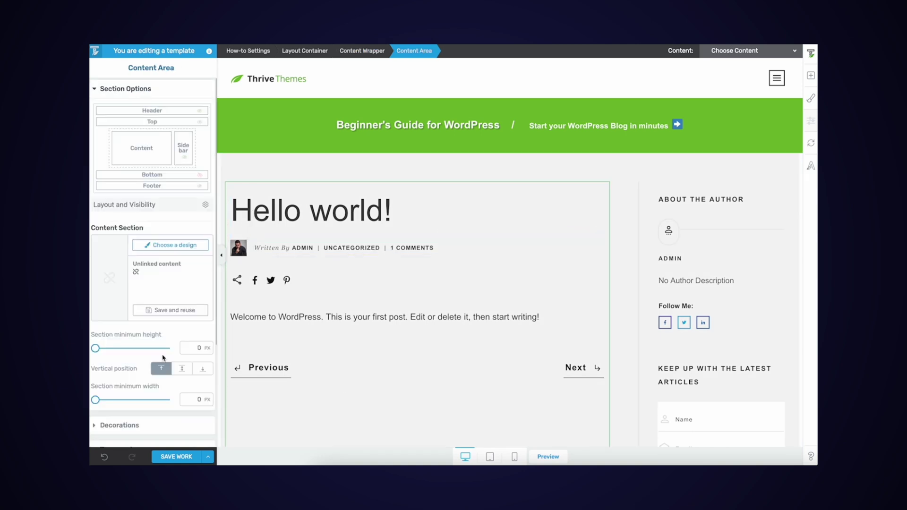
{"action": "scroll", "coordinate": [158, 364], "scroll_direction": "down", "scroll_amount": 5}
{"action": "left_click", "coordinate": [157, 362]}
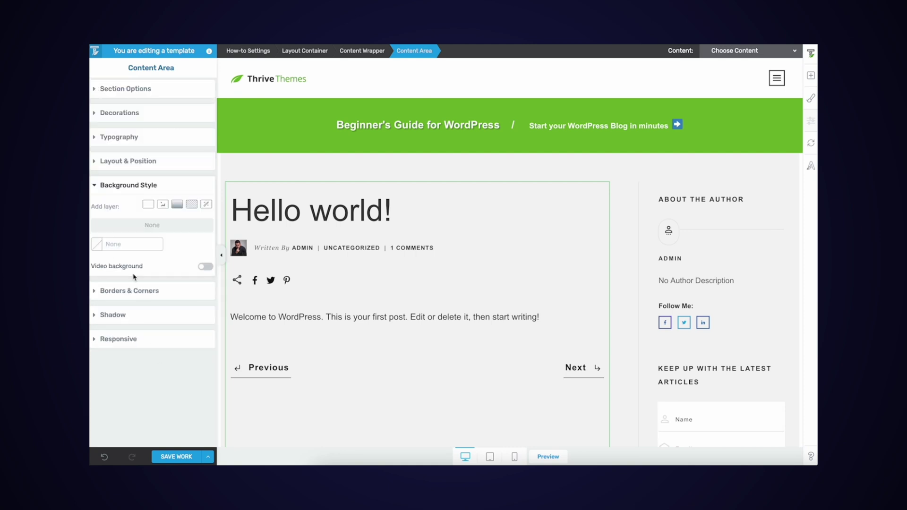
{"action": "left_click", "coordinate": [103, 248]}
{"action": "left_click", "coordinate": [155, 407]}
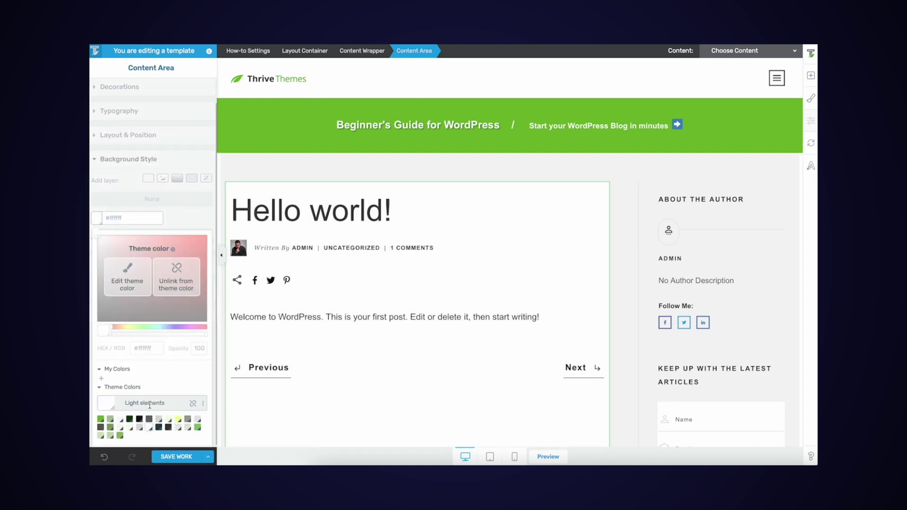
{"action": "scroll", "coordinate": [179, 439], "scroll_direction": "down", "scroll_amount": 1}
{"action": "left_click", "coordinate": [182, 436]}
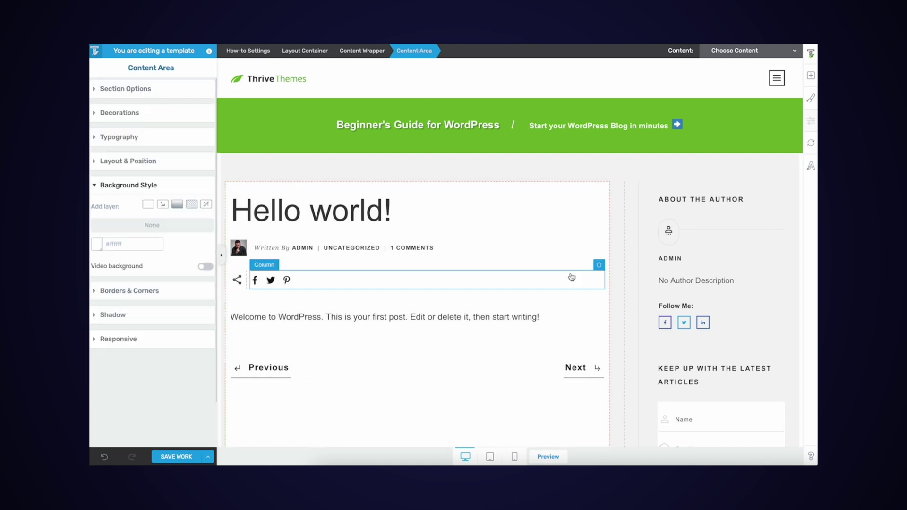
Step: Give the Sidebar Section a white background using the Light elements theme colour, #ffffff
{"action": "left_click", "coordinate": [647, 209]}
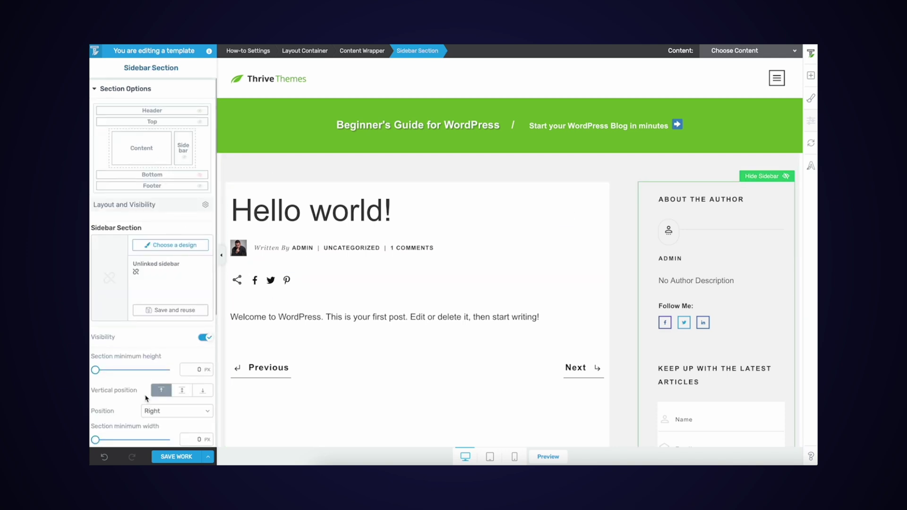
{"action": "scroll", "coordinate": [146, 398], "scroll_direction": "down", "scroll_amount": 2}
{"action": "scroll", "coordinate": [144, 380], "scroll_direction": "down", "scroll_amount": 2}
{"action": "left_click", "coordinate": [137, 380]}
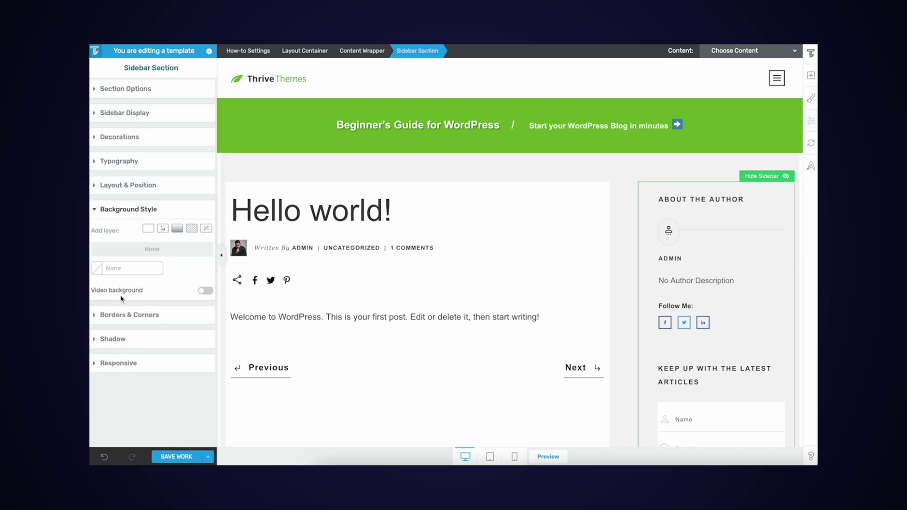
{"action": "left_click", "coordinate": [127, 268]}
{"action": "left_click", "coordinate": [151, 407]}
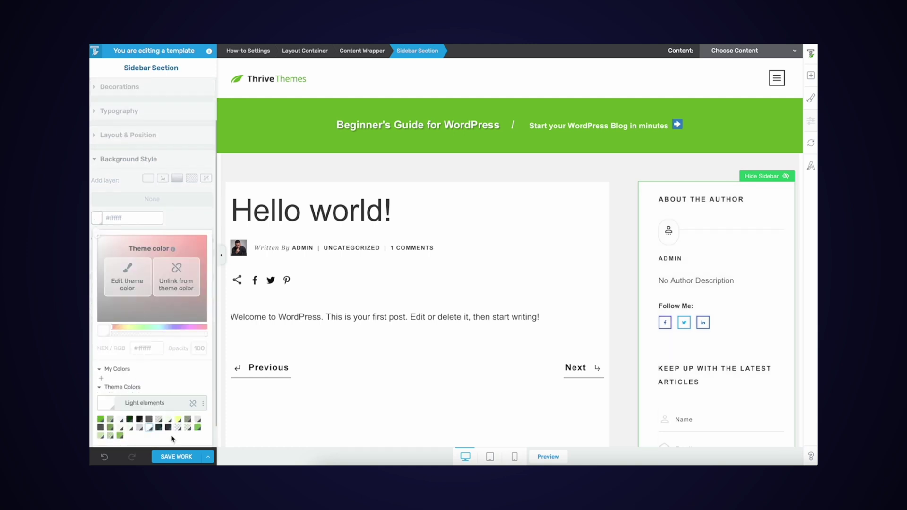
{"action": "left_click", "coordinate": [181, 434]}
{"action": "left_click", "coordinate": [613, 303]}
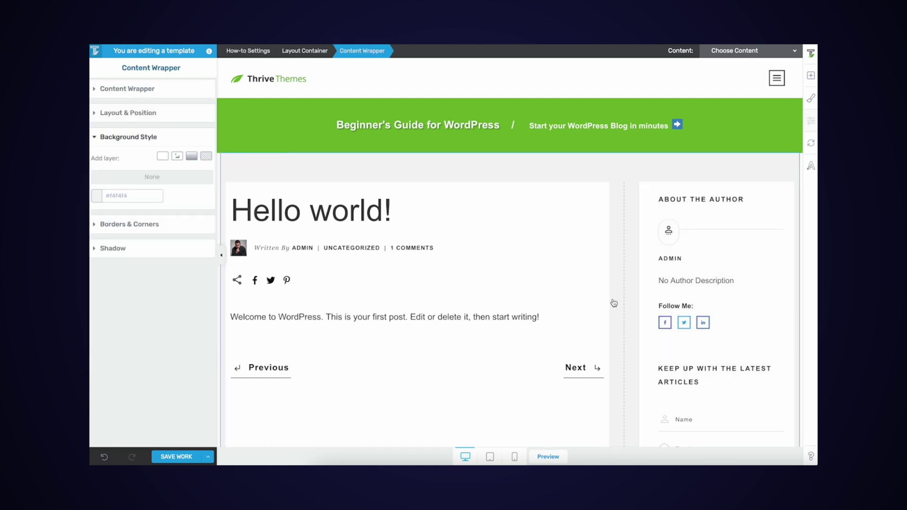
Step: Round all corners of the Content Area with a 10 px radius
{"action": "scroll", "coordinate": [614, 303], "scroll_direction": "down", "scroll_amount": 3}
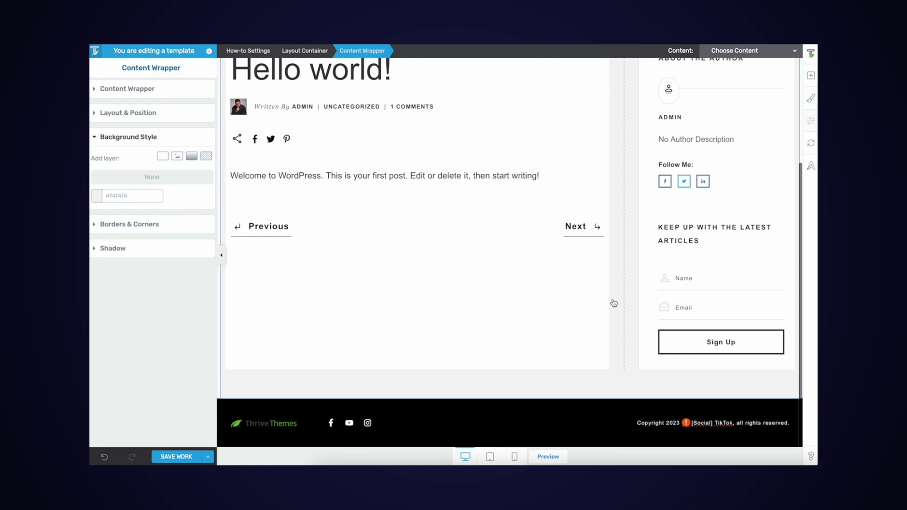
{"action": "scroll", "coordinate": [614, 303], "scroll_direction": "up", "scroll_amount": 3}
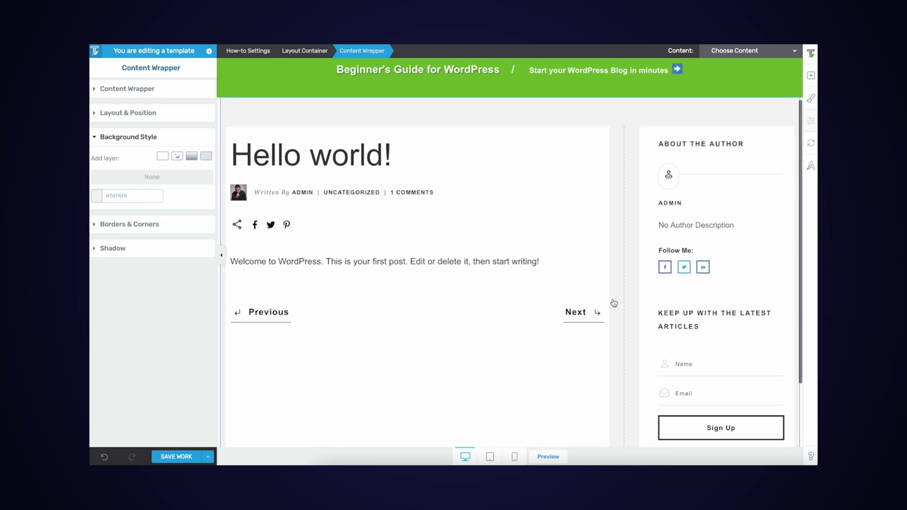
{"action": "scroll", "coordinate": [614, 303], "scroll_direction": "up", "scroll_amount": 2}
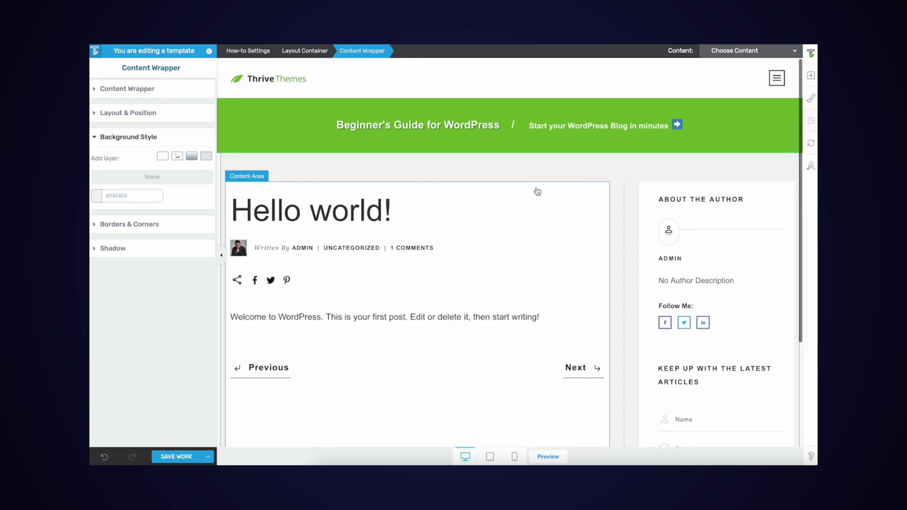
{"action": "left_click", "coordinate": [455, 189]}
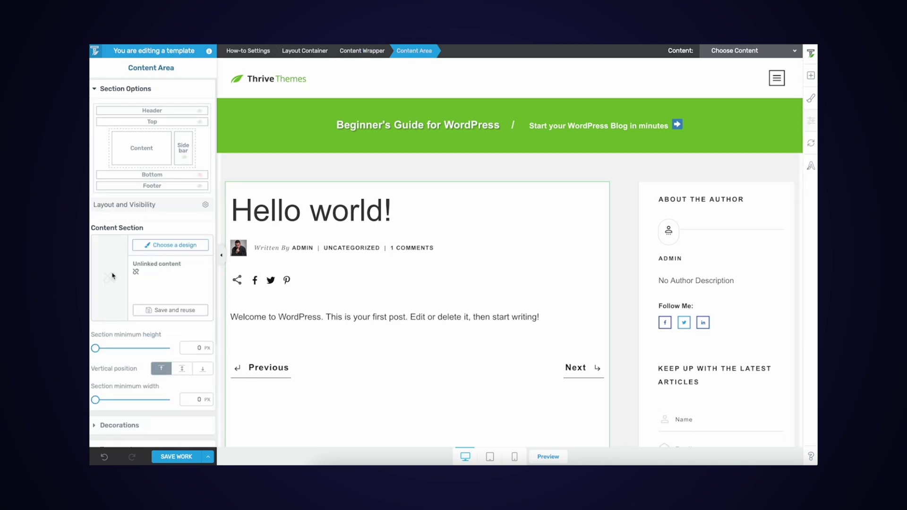
{"action": "scroll", "coordinate": [185, 337], "scroll_direction": "down", "scroll_amount": 3}
{"action": "left_click", "coordinate": [165, 388]}
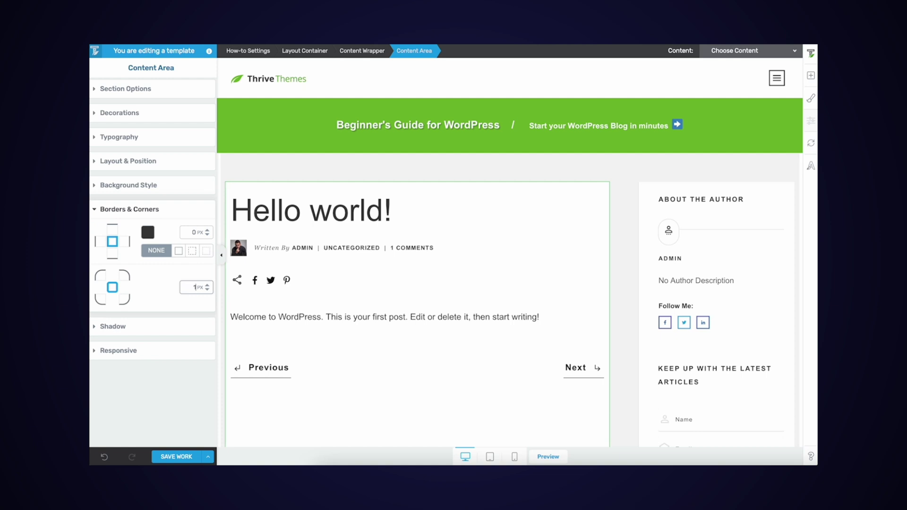
Step: Round all corners of the Sidebar Section with a 10 px radius
{"action": "left_click", "coordinate": [646, 223]}
{"action": "scroll", "coordinate": [153, 421], "scroll_direction": "down", "scroll_amount": 5}
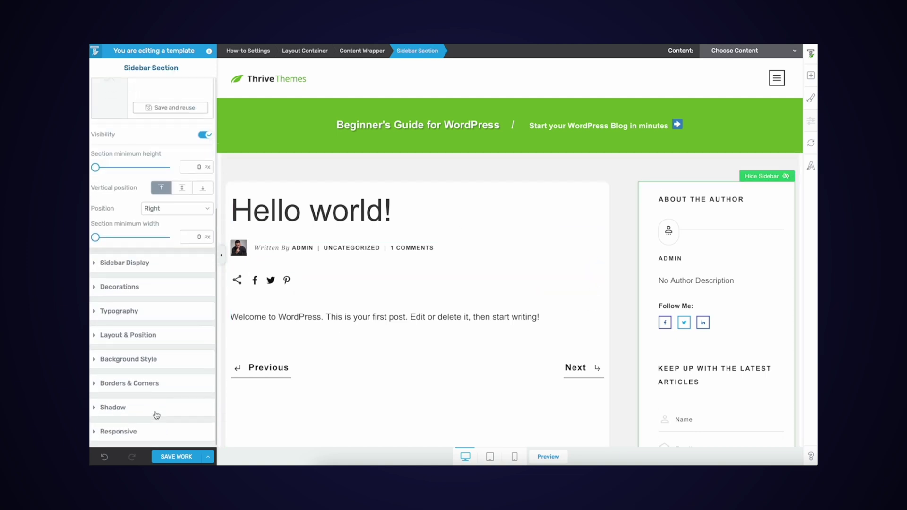
{"action": "left_click", "coordinate": [162, 390]}
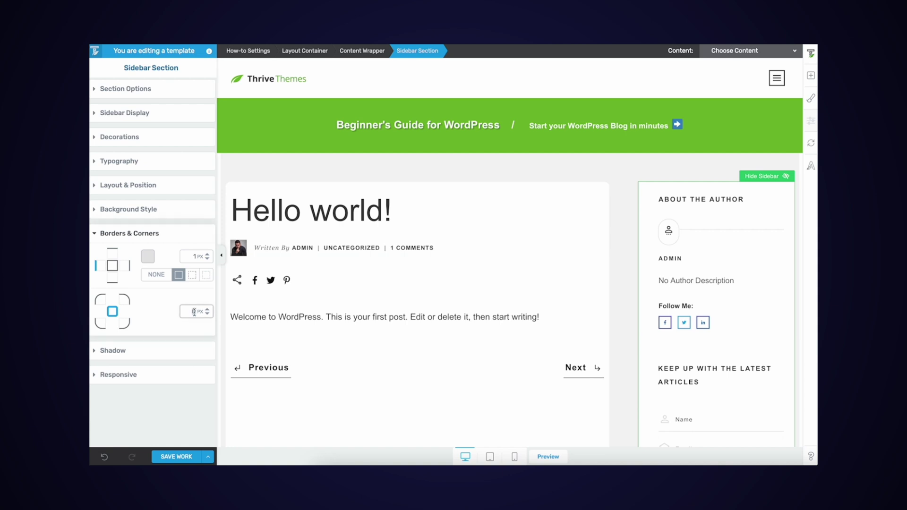
{"action": "left_click", "coordinate": [397, 358]}
{"action": "left_click", "coordinate": [472, 296]}
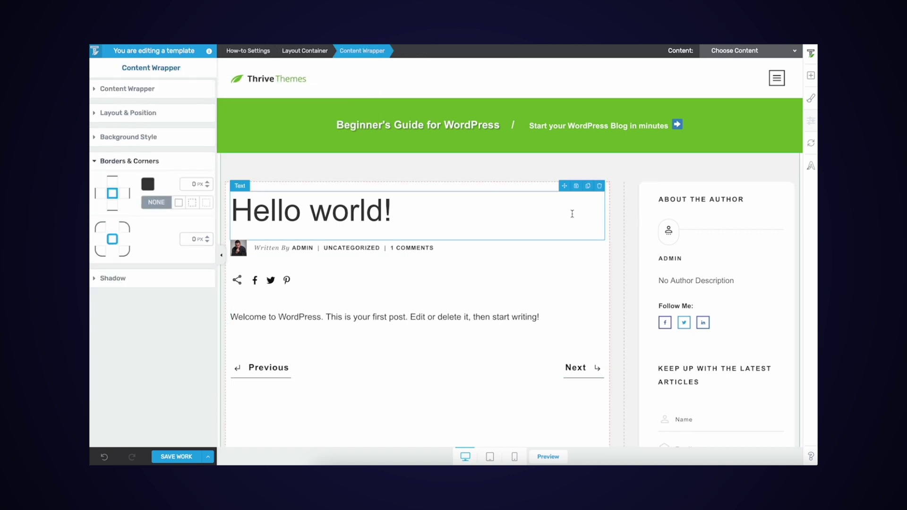
Step: Add a 1 px border around the Content Area in colour #3b3b3b at 15% opacity
{"action": "left_click", "coordinate": [429, 189]}
{"action": "scroll", "coordinate": [137, 292], "scroll_direction": "down", "scroll_amount": 5}
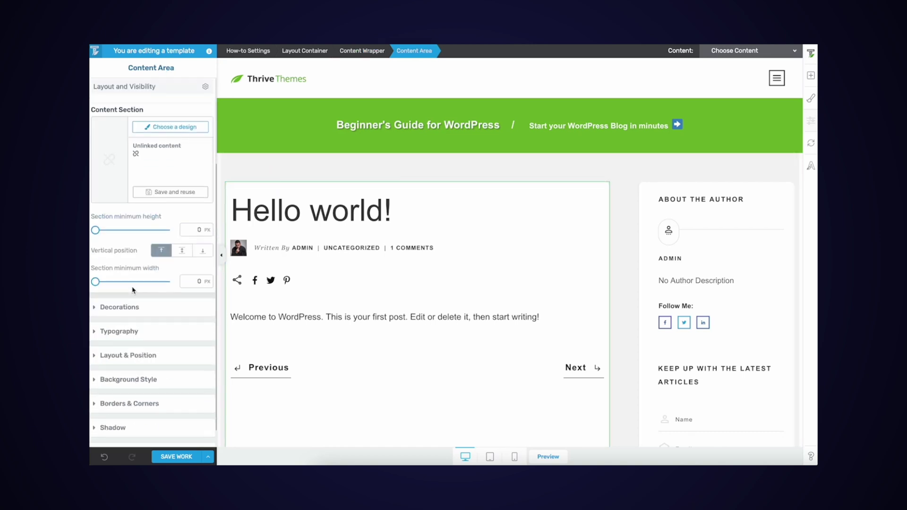
{"action": "left_click", "coordinate": [179, 390]}
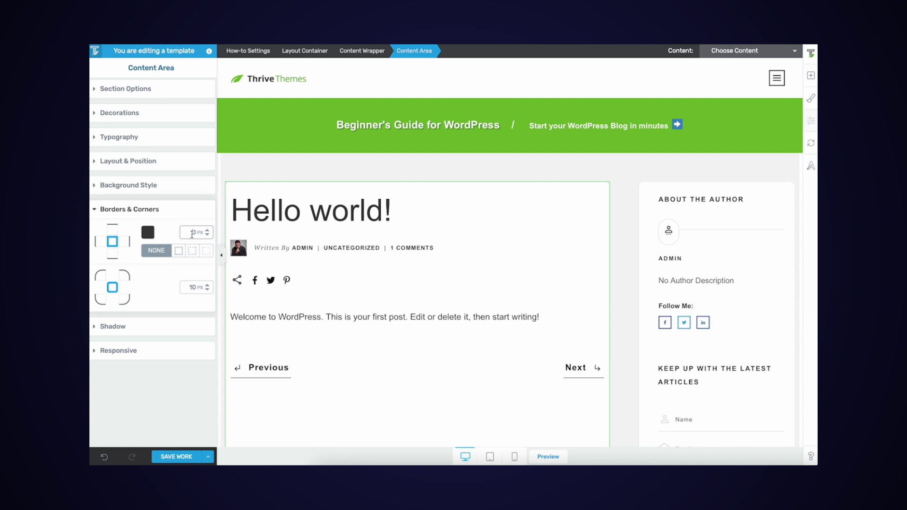
{"action": "type", "text": "1"}
{"action": "left_click", "coordinate": [148, 232]}
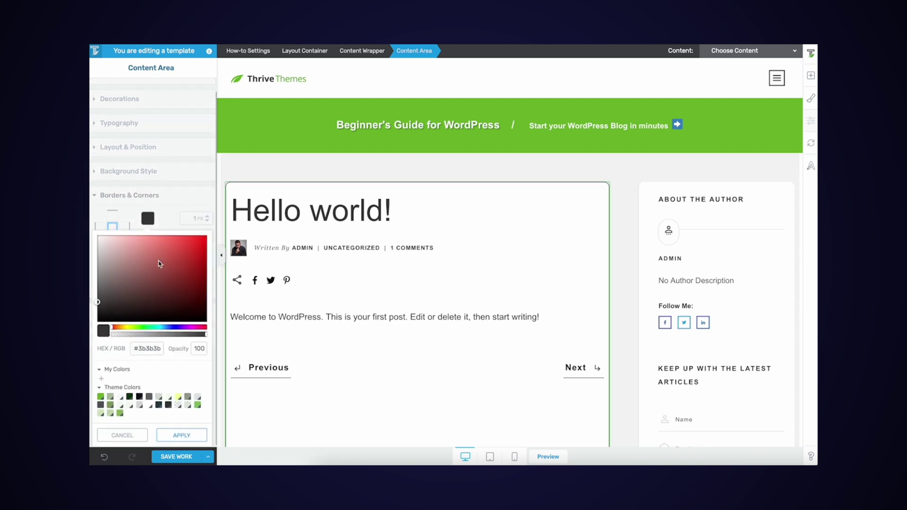
{"action": "left_click", "coordinate": [155, 334]}
{"action": "left_click_drag", "start_coordinate": [148, 334], "coordinate": [135, 335]}
{"action": "double_click", "coordinate": [201, 349]}
{"action": "type", "text": "15"}
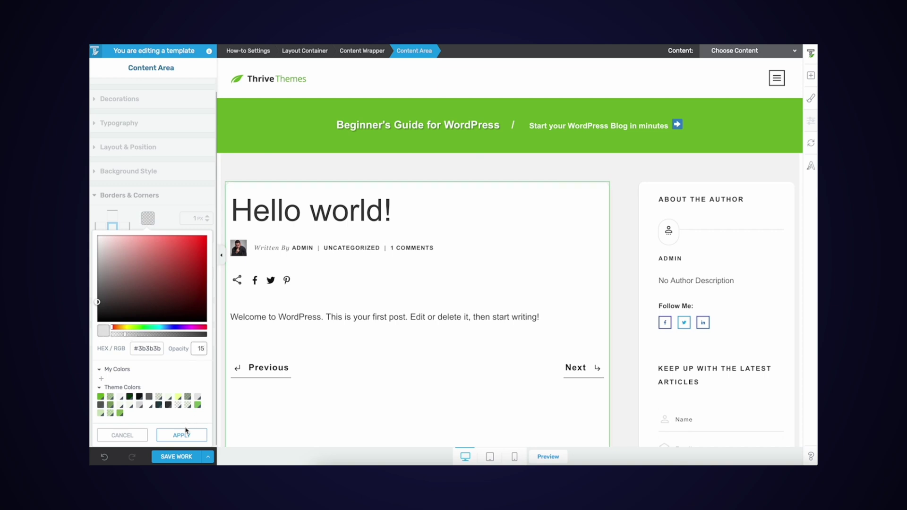
{"action": "left_click", "coordinate": [186, 432]}
{"action": "left_click", "coordinate": [622, 274]}
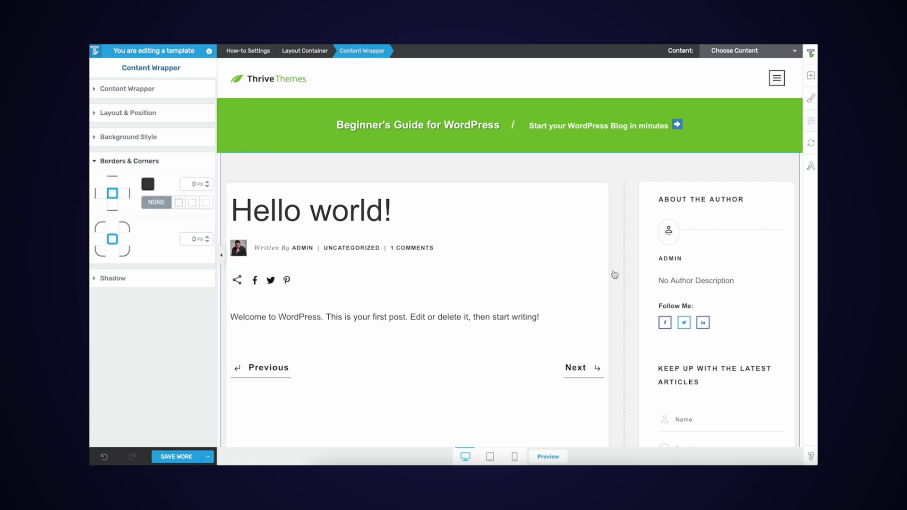
Step: Replace the Sidebar Section's left border with a 1 px border on all sides in #000000 at 15% opacity
{"action": "scroll", "coordinate": [614, 275], "scroll_direction": "down", "scroll_amount": 1}
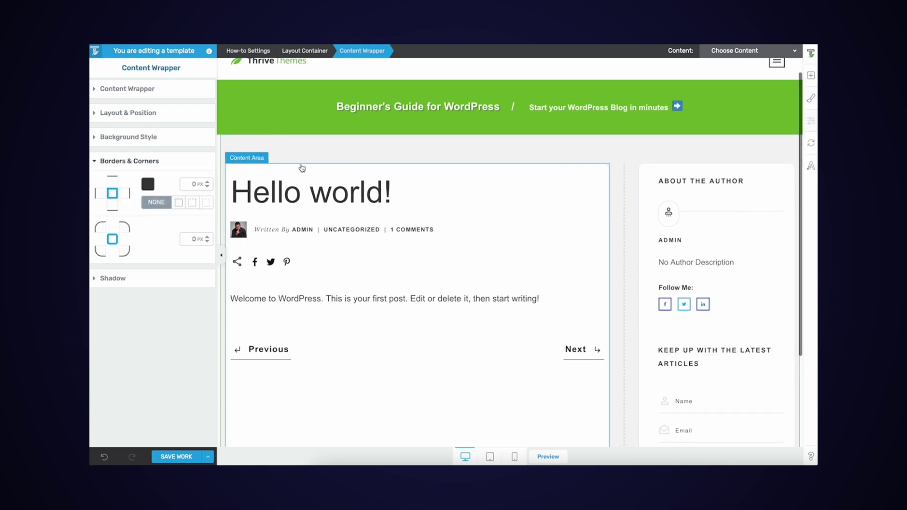
{"action": "left_click", "coordinate": [648, 184]}
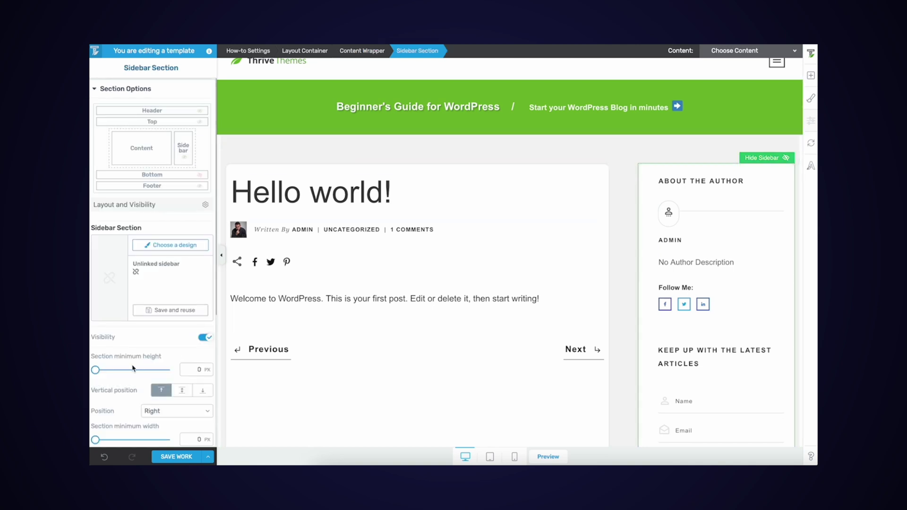
{"action": "scroll", "coordinate": [134, 368], "scroll_direction": "down", "scroll_amount": 5}
{"action": "left_click", "coordinate": [172, 389]}
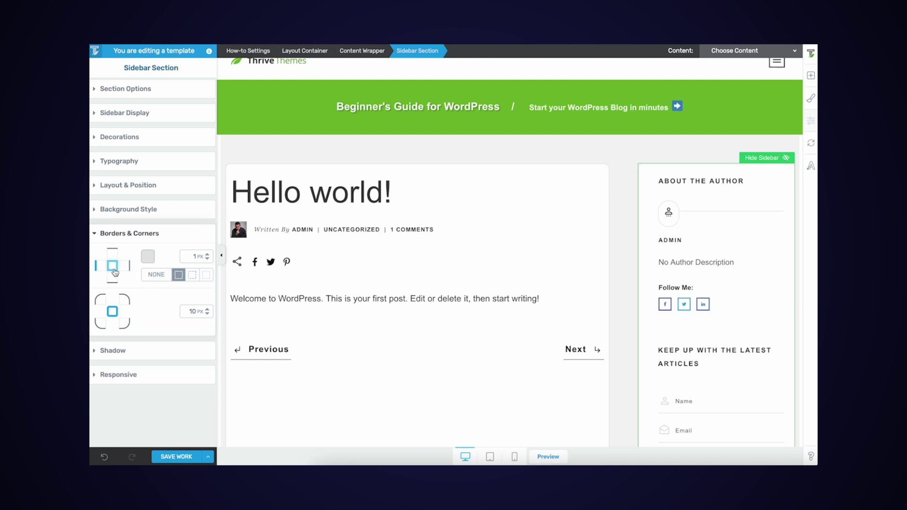
{"action": "left_click", "coordinate": [156, 274]}
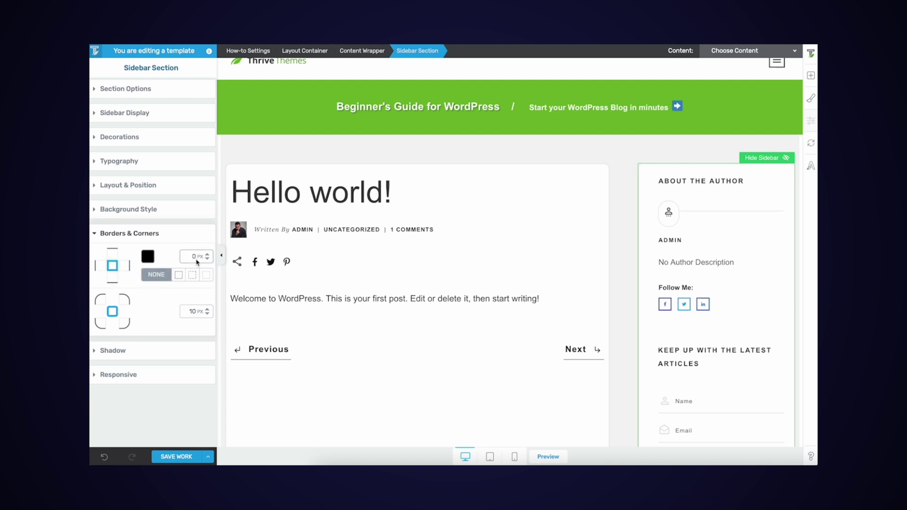
{"action": "left_click", "coordinate": [147, 256]}
{"action": "double_click", "coordinate": [201, 349]}
{"action": "type", "text": "000000"}
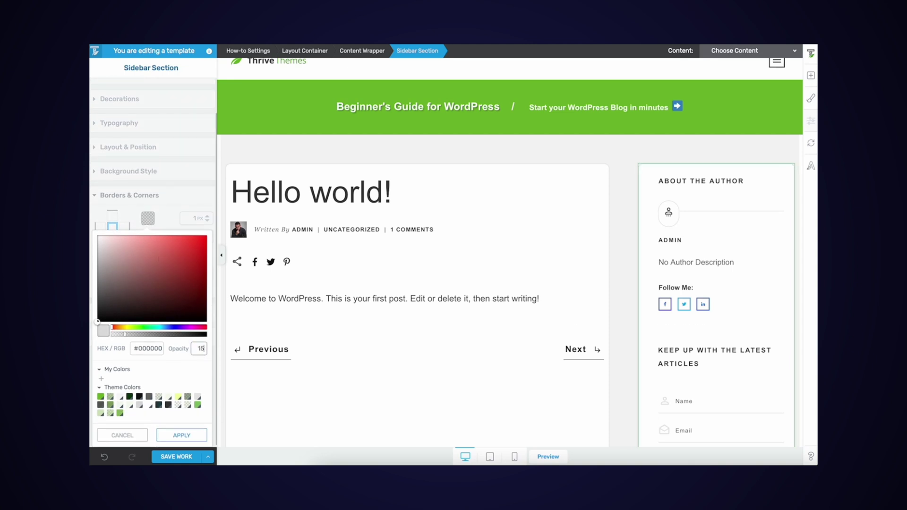
{"action": "left_click", "coordinate": [181, 435]}
{"action": "left_click", "coordinate": [606, 275]}
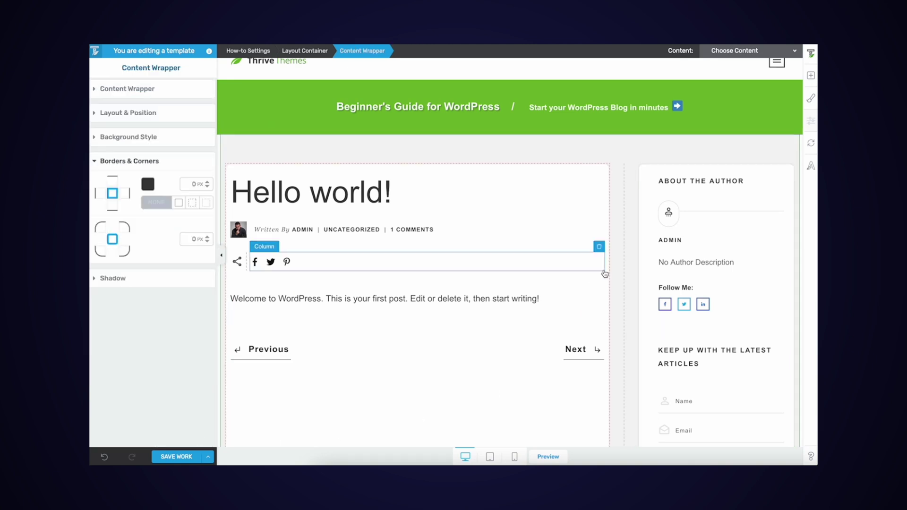
Step: Examine the borders and rounded corners of the content area and sidebar from the top banner to the footer
{"action": "scroll", "coordinate": [562, 301], "scroll_direction": "down", "scroll_amount": 2}
{"action": "scroll", "coordinate": [564, 305], "scroll_direction": "up", "scroll_amount": 2}
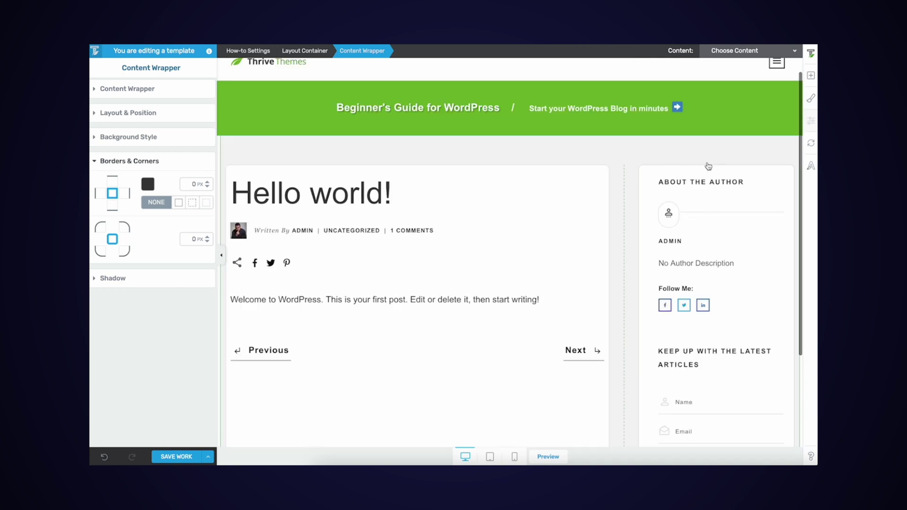
{"action": "scroll", "coordinate": [646, 245], "scroll_direction": "down", "scroll_amount": 2}
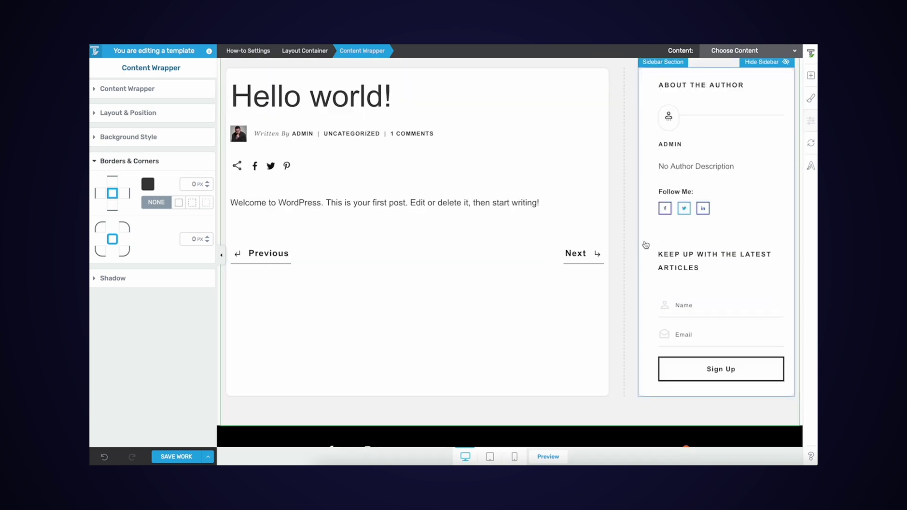
{"action": "scroll", "coordinate": [647, 251], "scroll_direction": "up", "scroll_amount": 1}
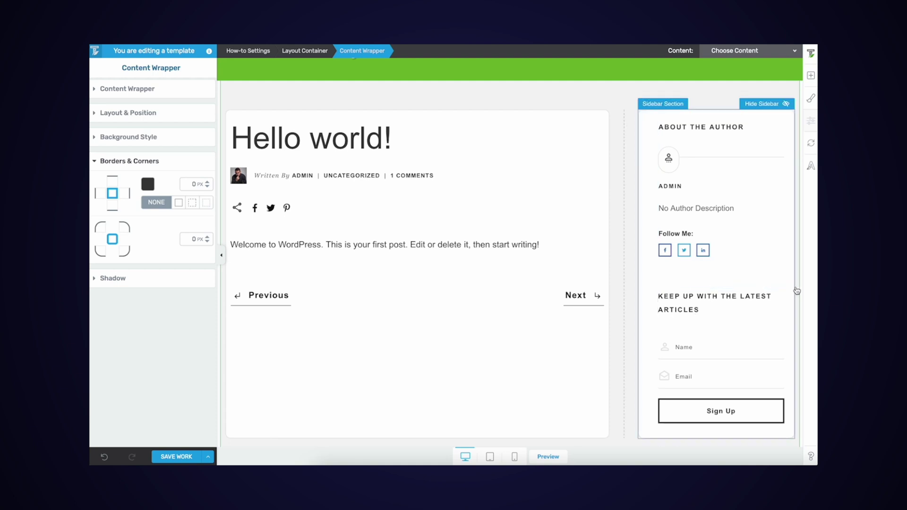
{"action": "scroll", "coordinate": [671, 283], "scroll_direction": "down", "scroll_amount": 2}
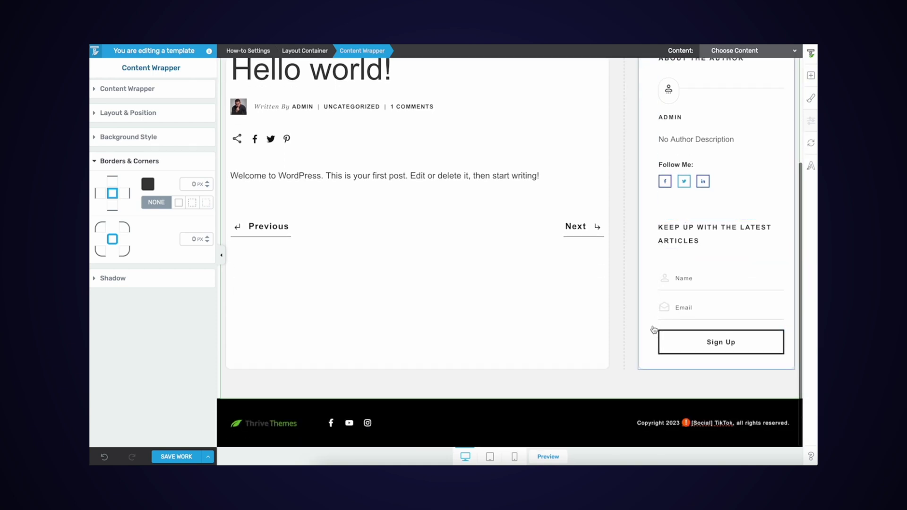
{"action": "scroll", "coordinate": [661, 264], "scroll_direction": "up", "scroll_amount": 3}
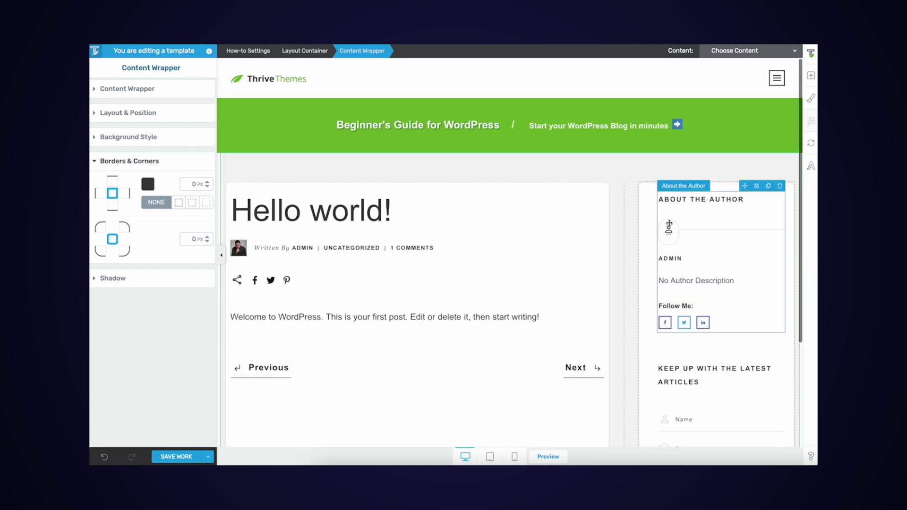
{"action": "scroll", "coordinate": [668, 226], "scroll_direction": "down", "scroll_amount": 2}
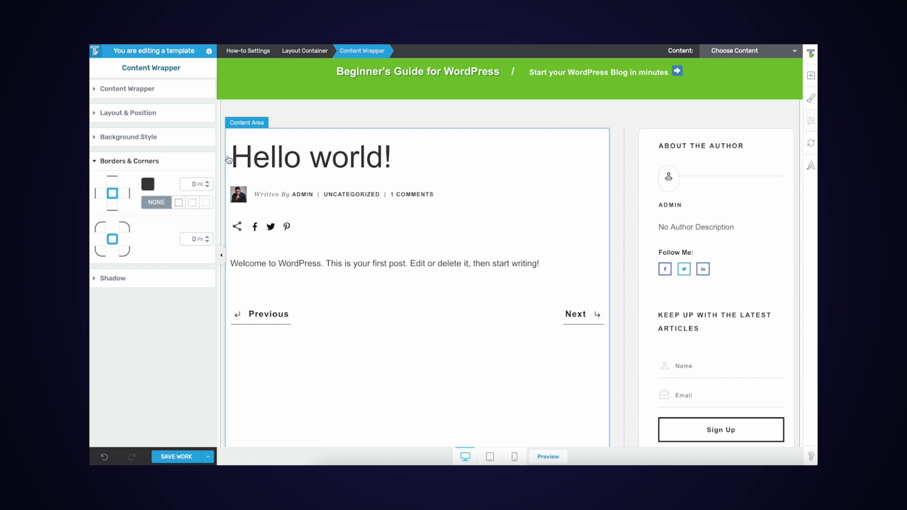
Step: Set the Content Area's left and right padding to 40 px each
{"action": "left_click", "coordinate": [307, 139]}
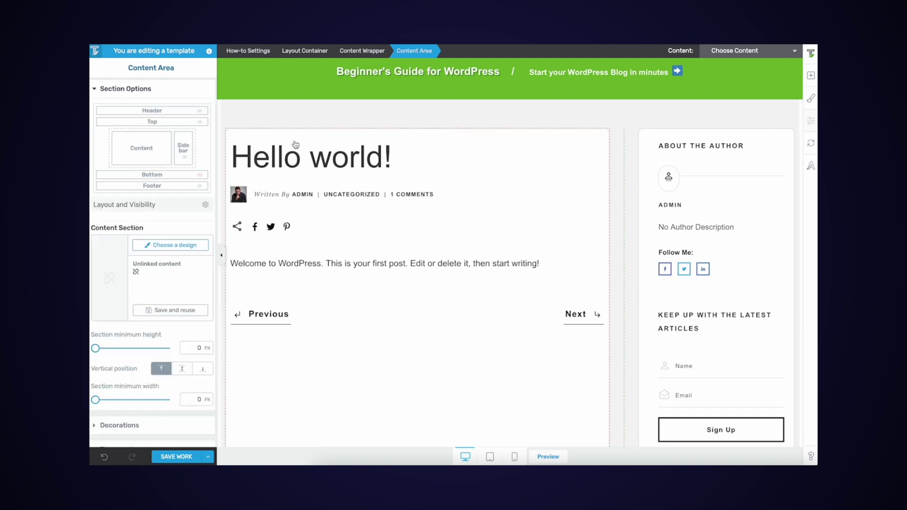
{"action": "scroll", "coordinate": [178, 243], "scroll_direction": "down", "scroll_amount": 3}
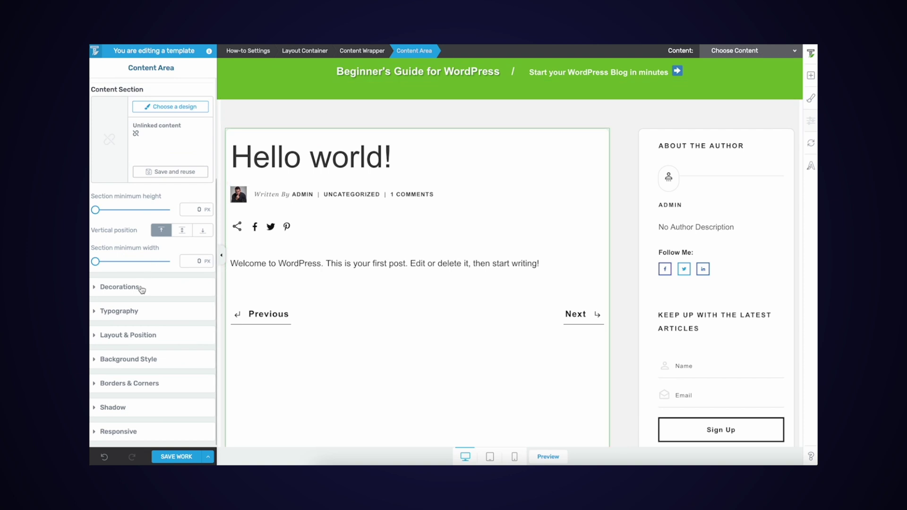
{"action": "left_click", "coordinate": [137, 336]}
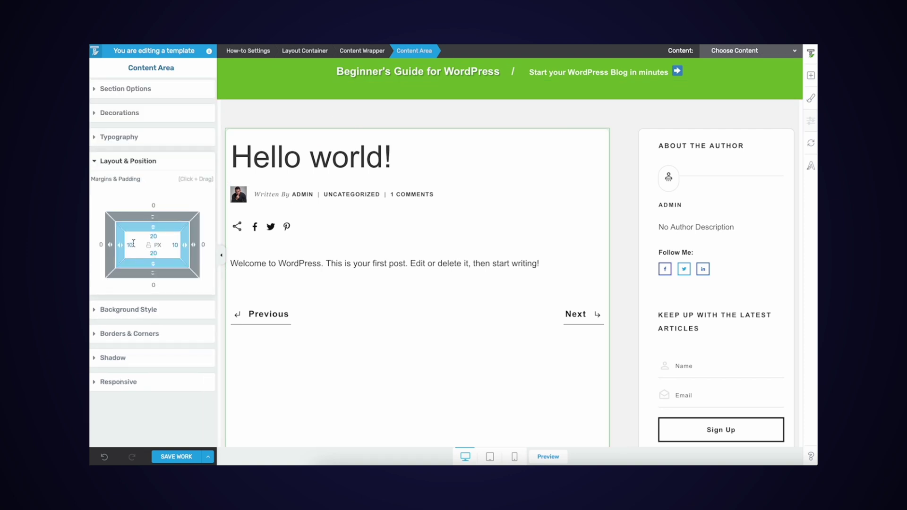
{"action": "type", "text": "40"}
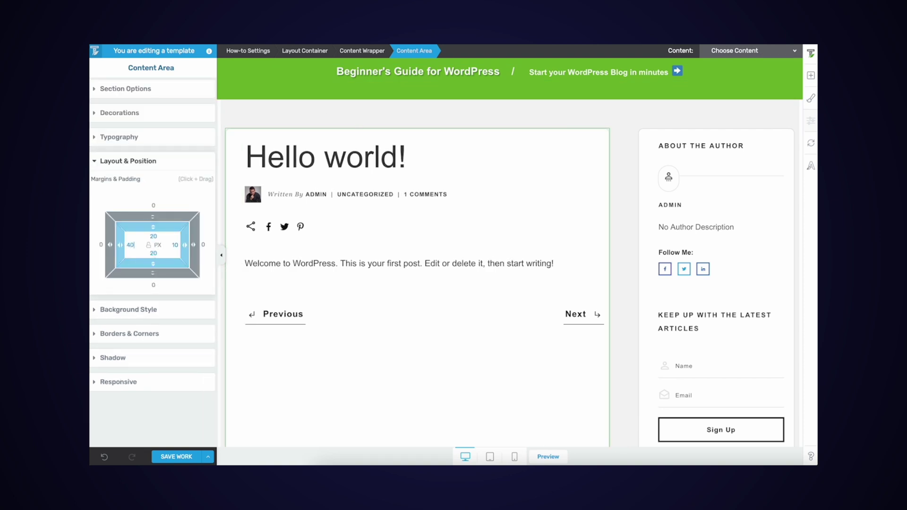
{"action": "type", "text": "40"}
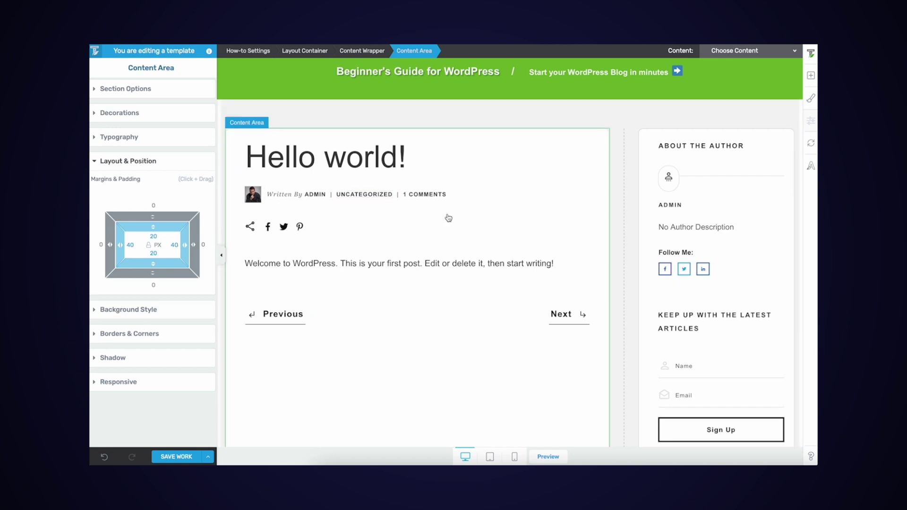
{"action": "scroll", "coordinate": [448, 217], "scroll_direction": "up", "scroll_amount": 1}
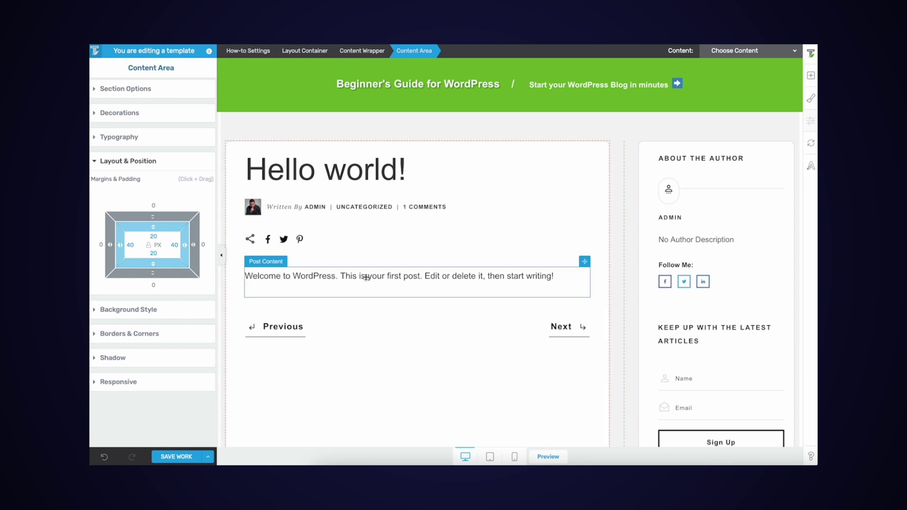
Step: Add a Breadcrumbs element above the post title in the Content Area and set its separator character to ">"
{"action": "scroll", "coordinate": [415, 240], "scroll_direction": "up", "scroll_amount": 1}
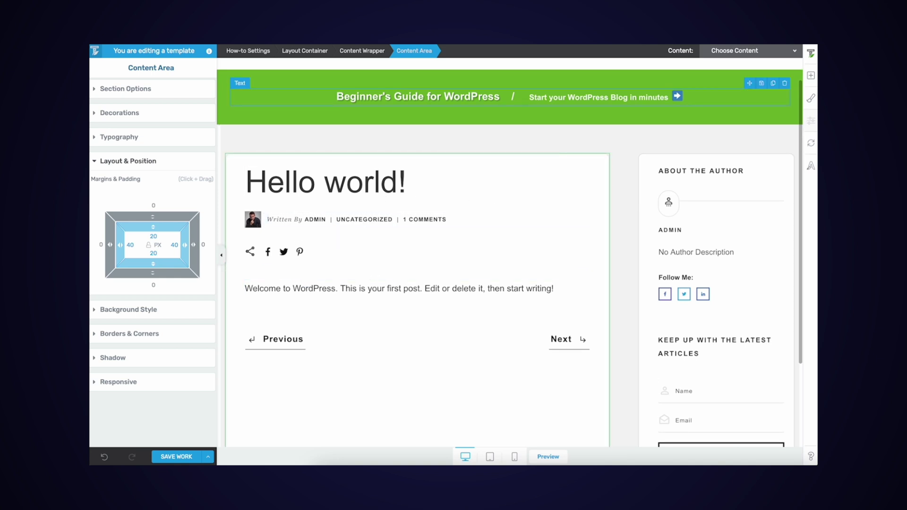
{"action": "left_click", "coordinate": [811, 76]}
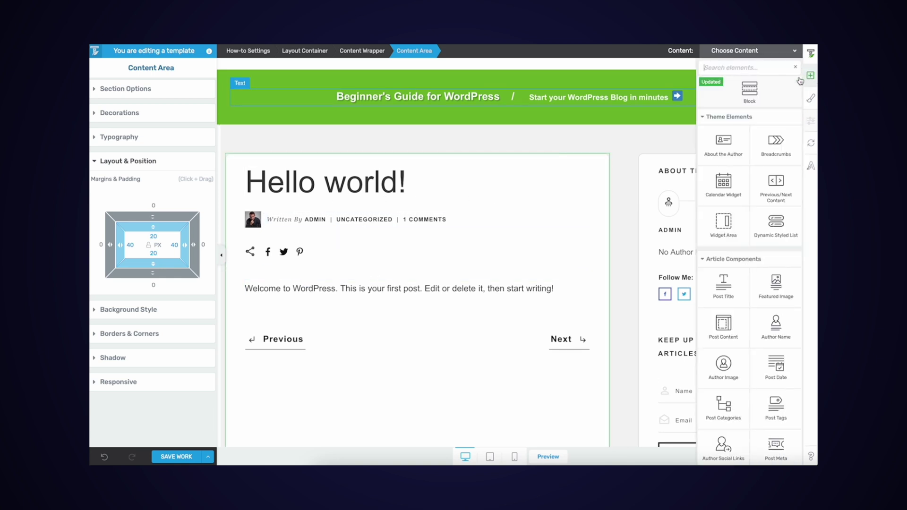
{"action": "left_click_drag", "start_coordinate": [779, 147], "coordinate": [360, 175]}
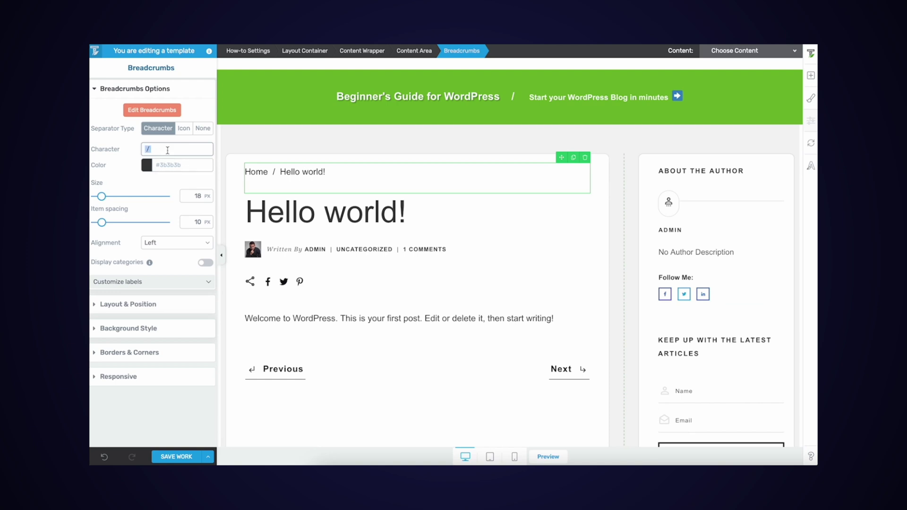
{"action": "type", "text": ">>"}
{"action": "key", "text": "BackSpace"}
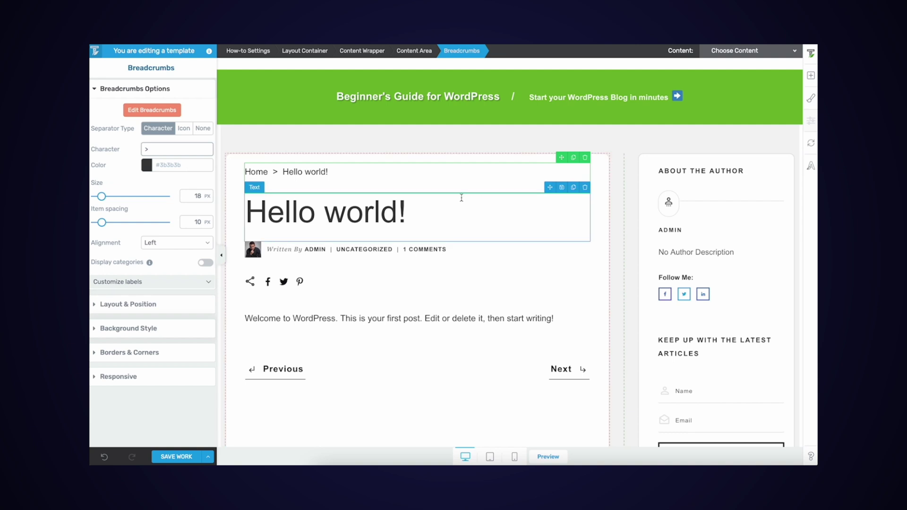
{"action": "left_click", "coordinate": [298, 305]}
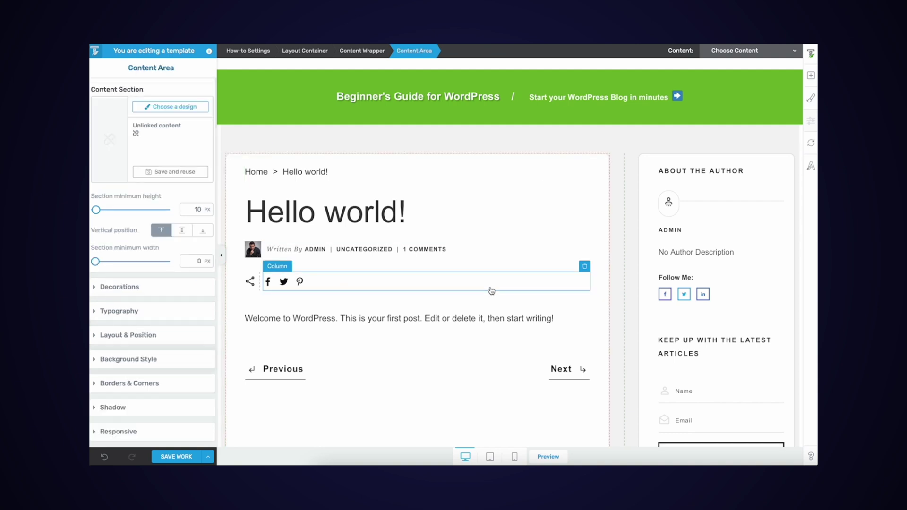
{"action": "scroll", "coordinate": [470, 318], "scroll_direction": "down", "scroll_amount": 1}
{"action": "scroll", "coordinate": [469, 317], "scroll_direction": "up", "scroll_amount": 1}
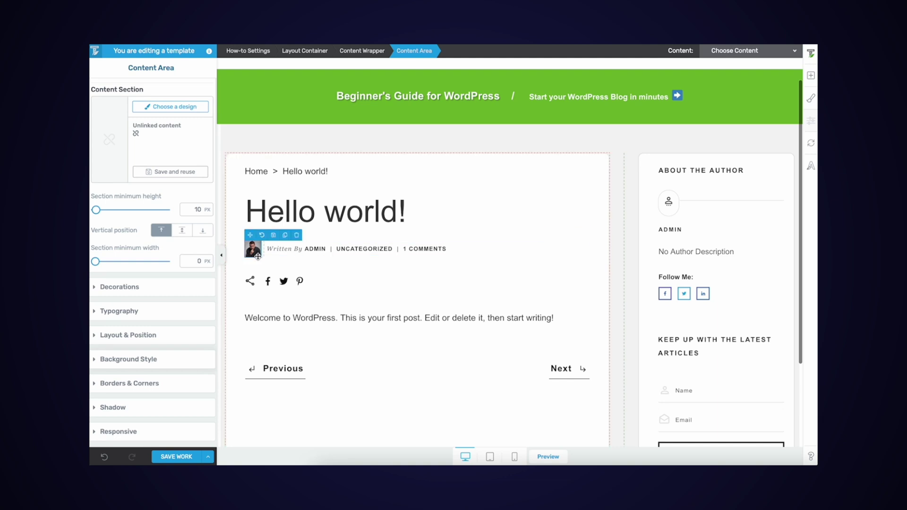
Step: Round the author image beside the post's byline with a 100 px corner radius on all corners
{"action": "left_click", "coordinate": [257, 256]}
{"action": "scroll", "coordinate": [179, 354], "scroll_direction": "down", "scroll_amount": 1}
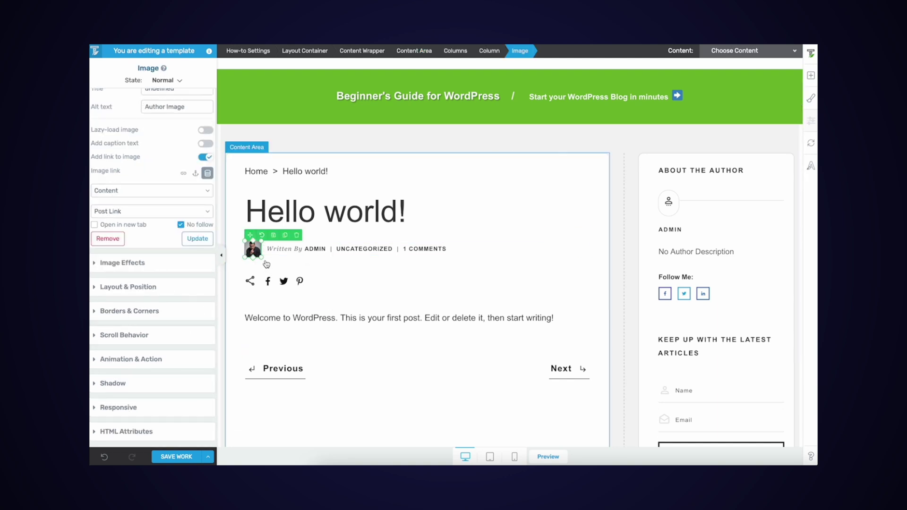
{"action": "left_click", "coordinate": [168, 312]}
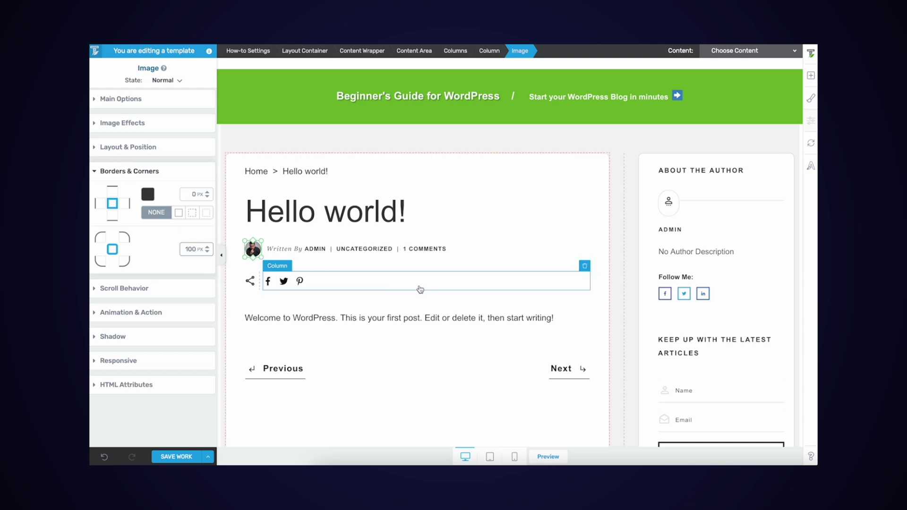
{"action": "left_click", "coordinate": [394, 302]}
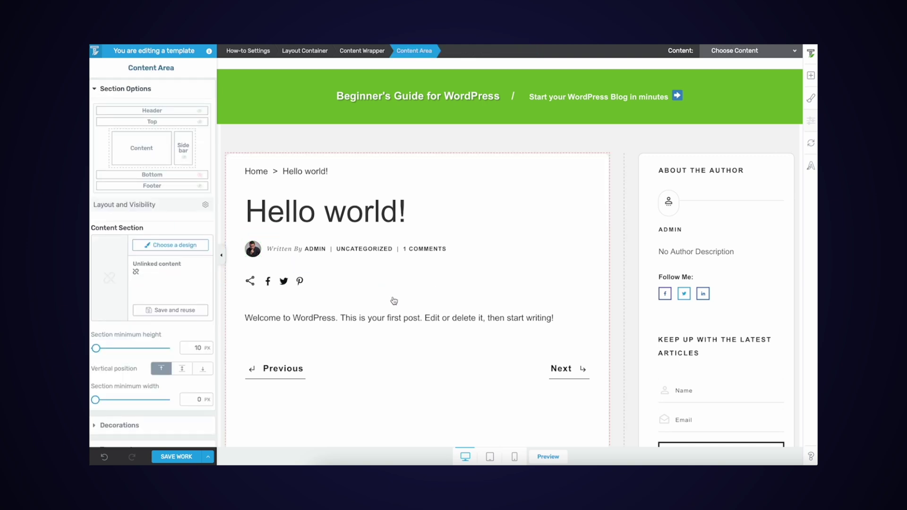
{"action": "left_click", "coordinate": [394, 301]}
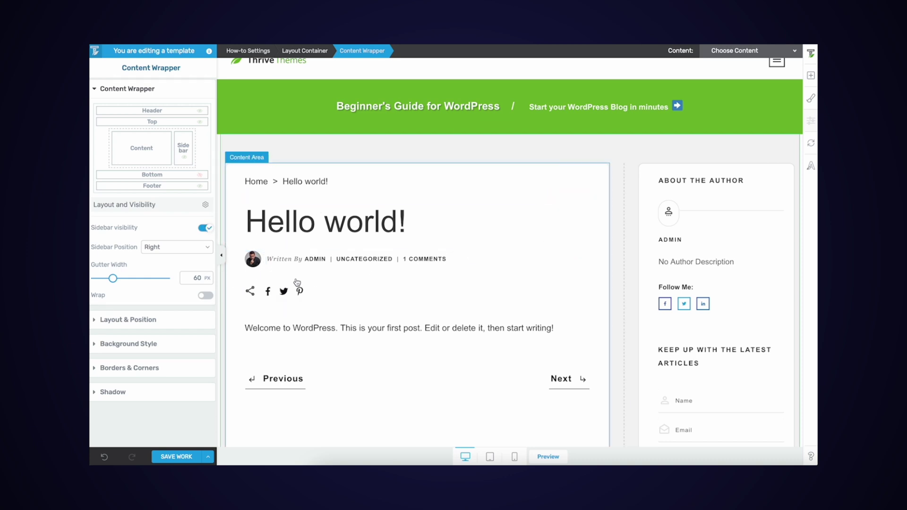
Step: Find the Thrive Comments element and place it directly below the post content
{"action": "scroll", "coordinate": [333, 300], "scroll_direction": "down", "scroll_amount": 1}
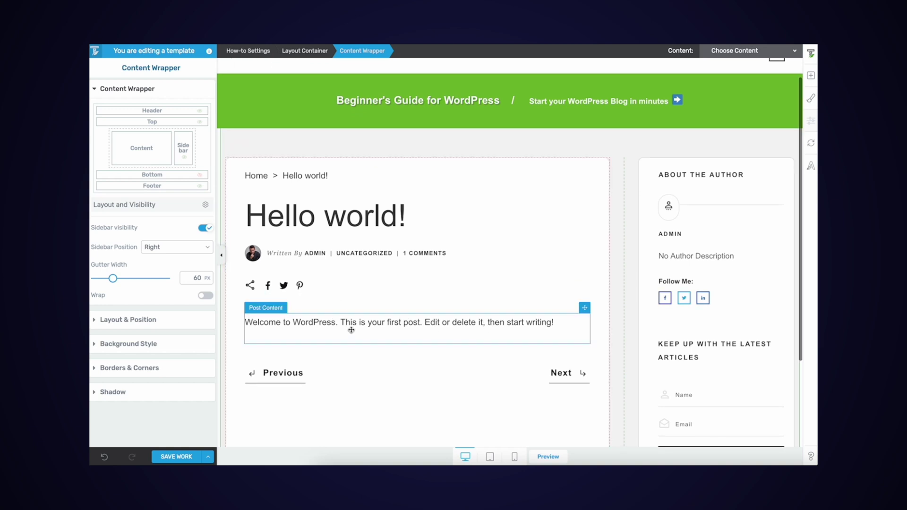
{"action": "scroll", "coordinate": [351, 330], "scroll_direction": "down", "scroll_amount": 5}
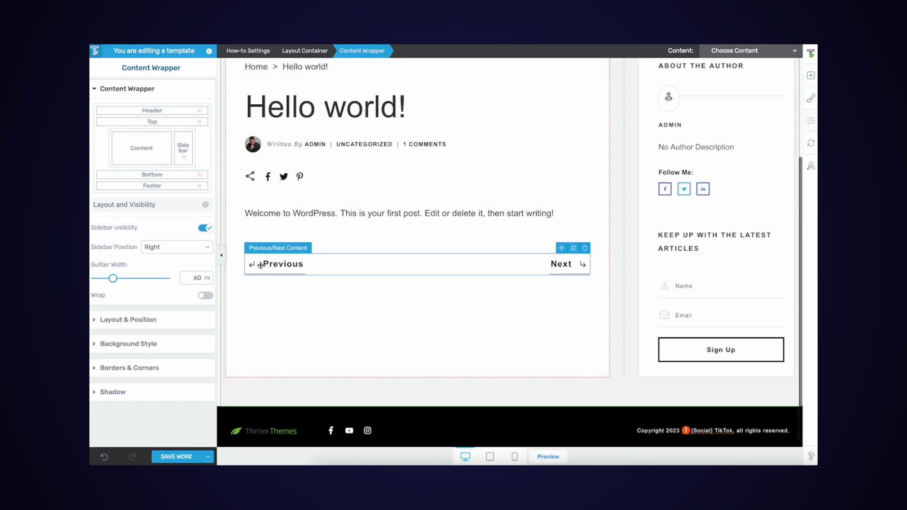
{"action": "scroll", "coordinate": [479, 273], "scroll_direction": "down", "scroll_amount": 1}
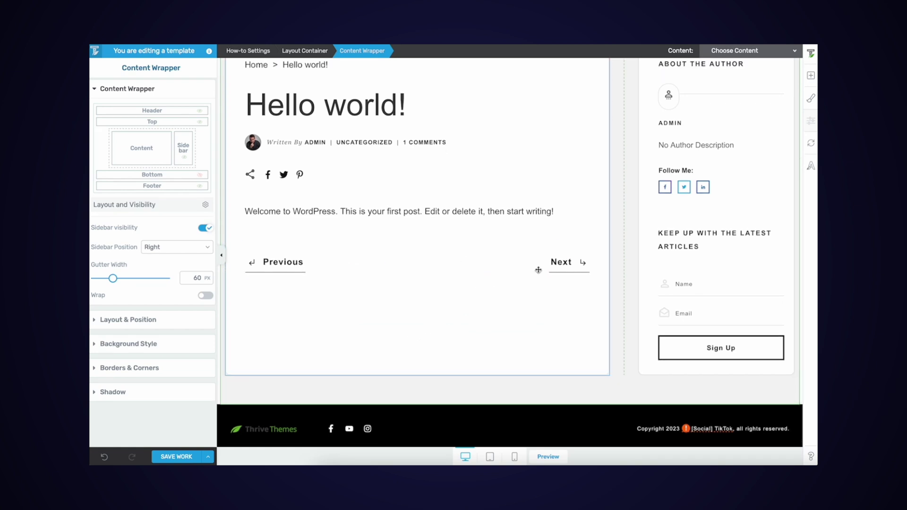
{"action": "left_click", "coordinate": [811, 76]}
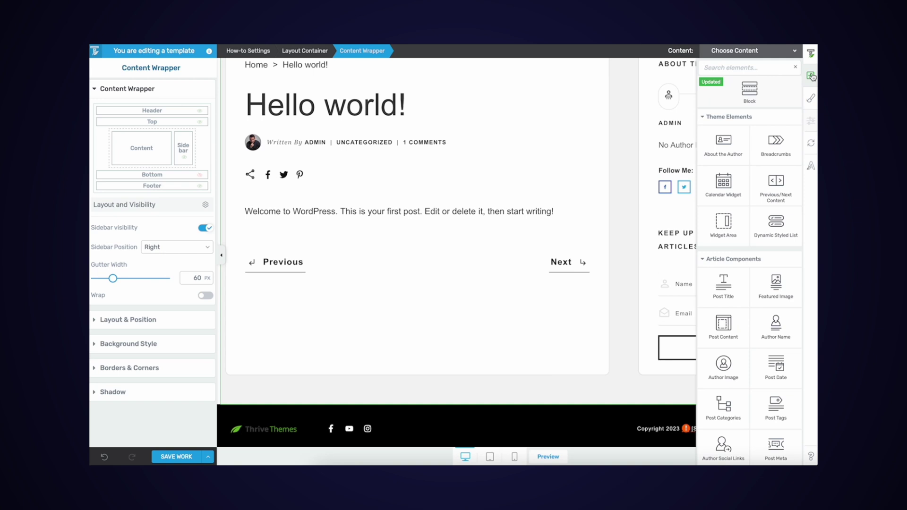
{"action": "type", "text": "comm"}
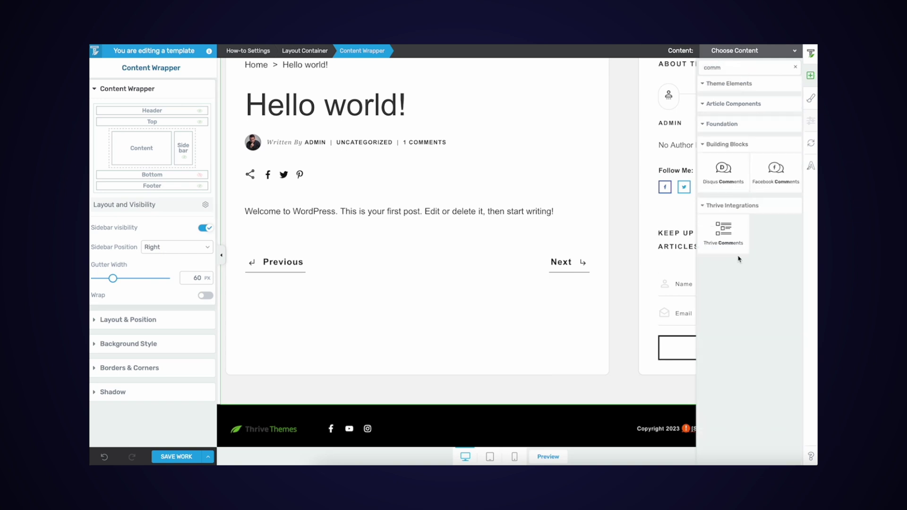
{"action": "left_click_drag", "start_coordinate": [729, 239], "coordinate": [377, 233]}
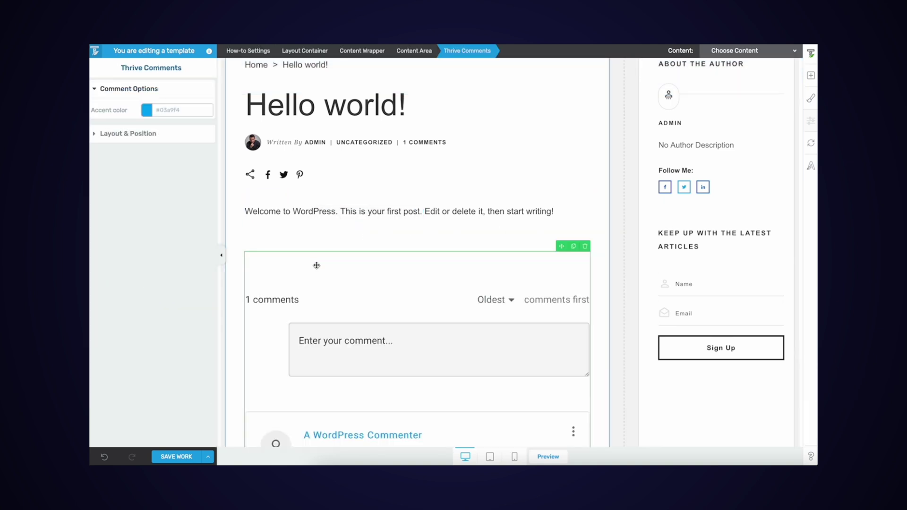
Step: Examine the new comments section in the template and the whole layout on the live "Hello world!" post
{"action": "scroll", "coordinate": [388, 324], "scroll_direction": "down", "scroll_amount": 1}
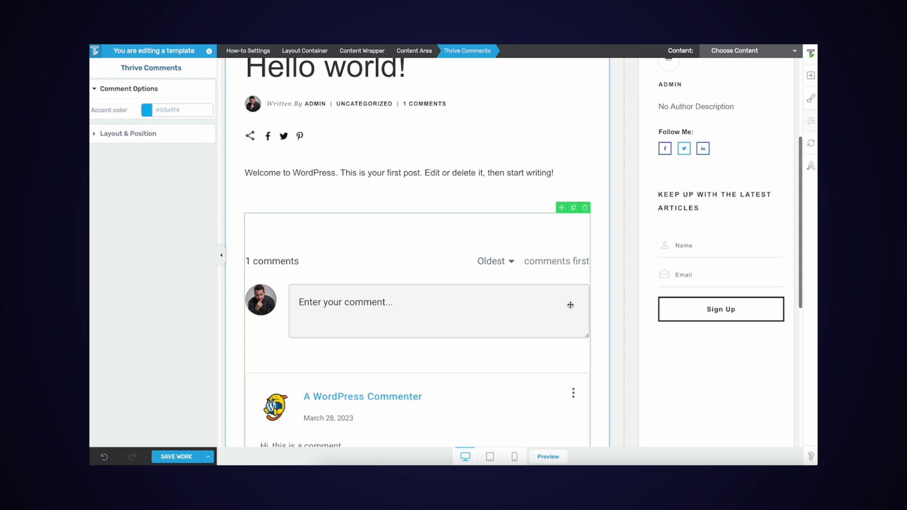
{"action": "scroll", "coordinate": [464, 304], "scroll_direction": "down", "scroll_amount": 1}
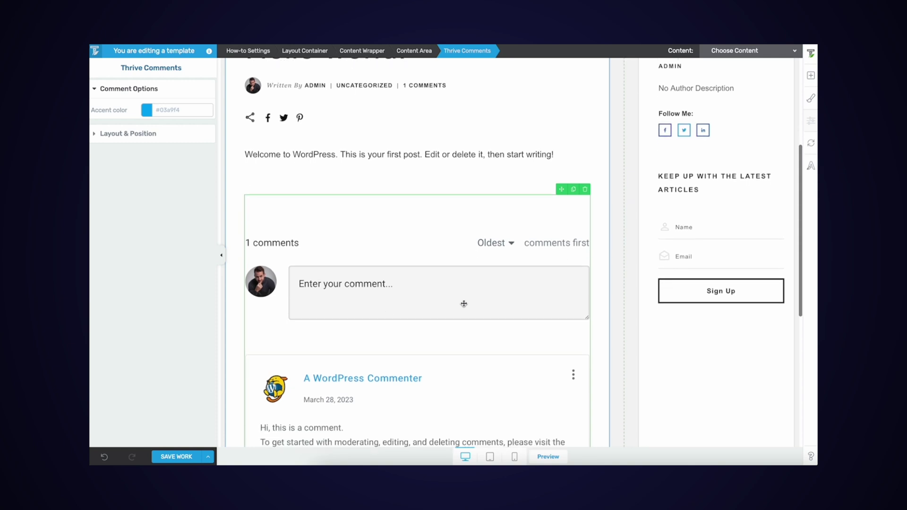
{"action": "scroll", "coordinate": [463, 303], "scroll_direction": "down", "scroll_amount": 1}
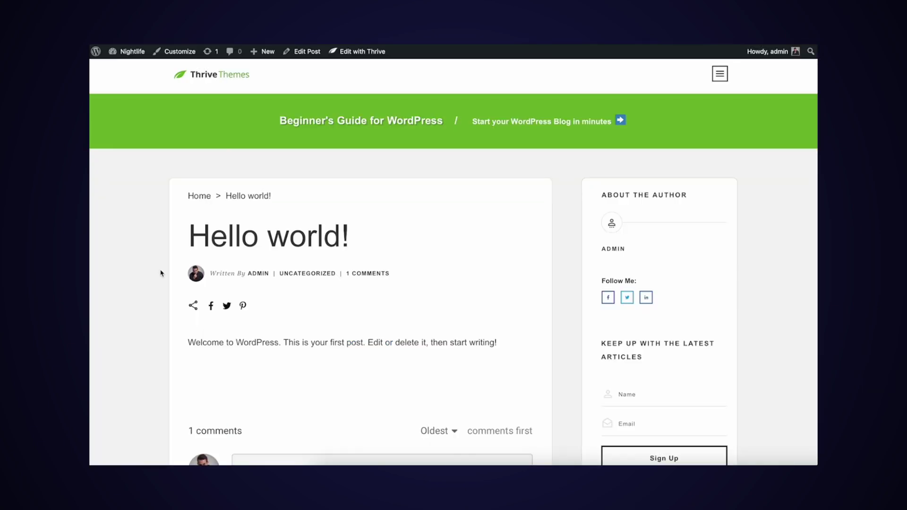
{"action": "scroll", "coordinate": [161, 273], "scroll_direction": "up", "scroll_amount": 1}
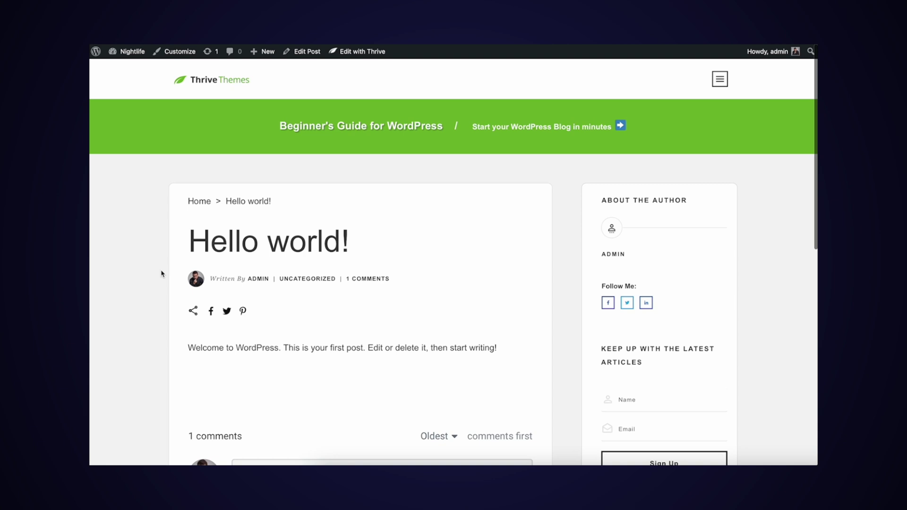
{"action": "scroll", "coordinate": [161, 273], "scroll_direction": "down", "scroll_amount": 2}
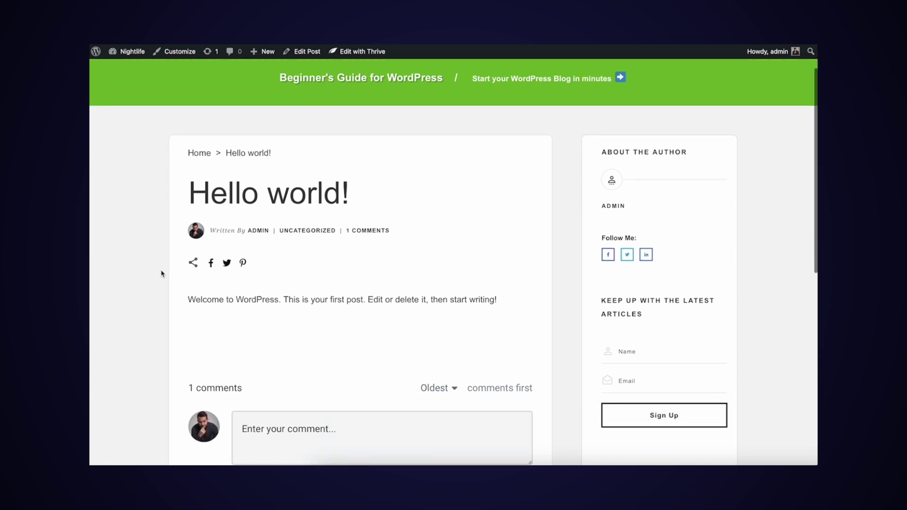
{"action": "scroll", "coordinate": [161, 273], "scroll_direction": "down", "scroll_amount": 1}
{"action": "scroll", "coordinate": [488, 230], "scroll_direction": "up", "scroll_amount": 1}
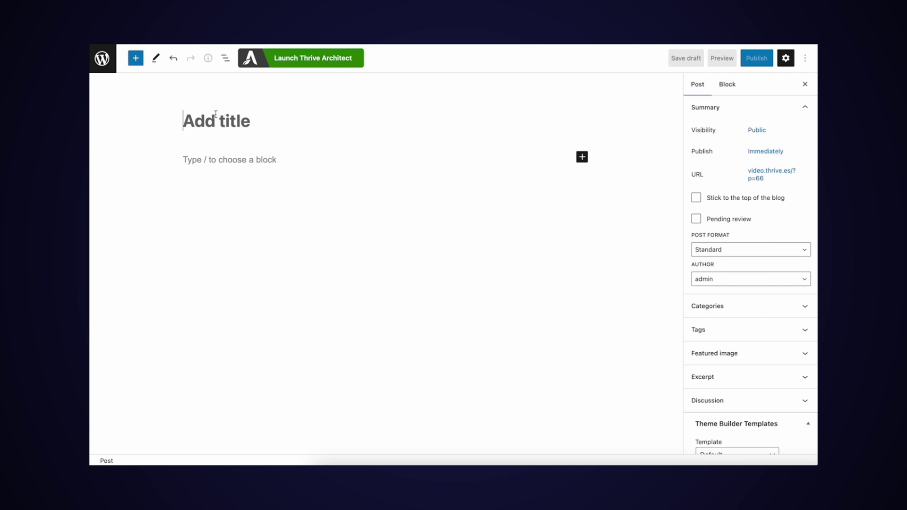
Step: Title the new post "How to Start a WordPress Blog in 2023 – Beginners Guide", keep the Standard post format and save it as a draft
{"action": "type", "text": "How to Start a WordPress Blog in 2023 – Beginners Guide"}
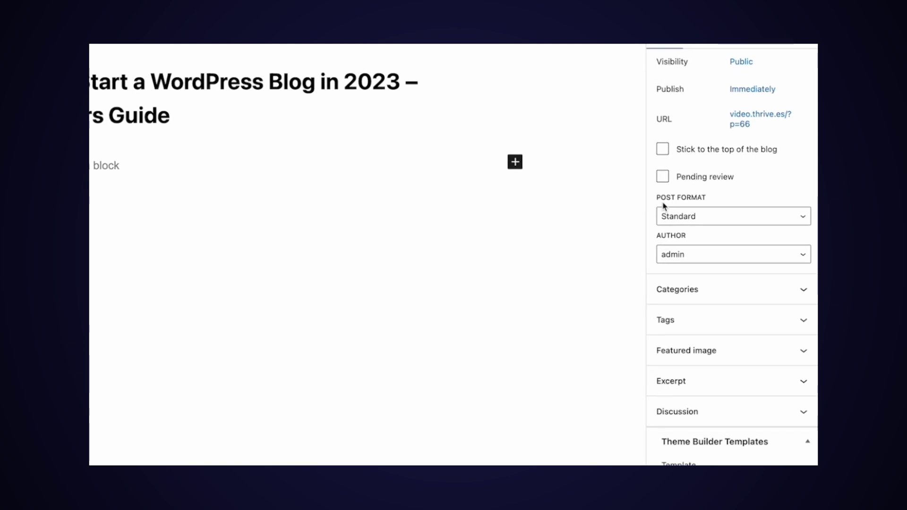
{"action": "left_click", "coordinate": [693, 218]}
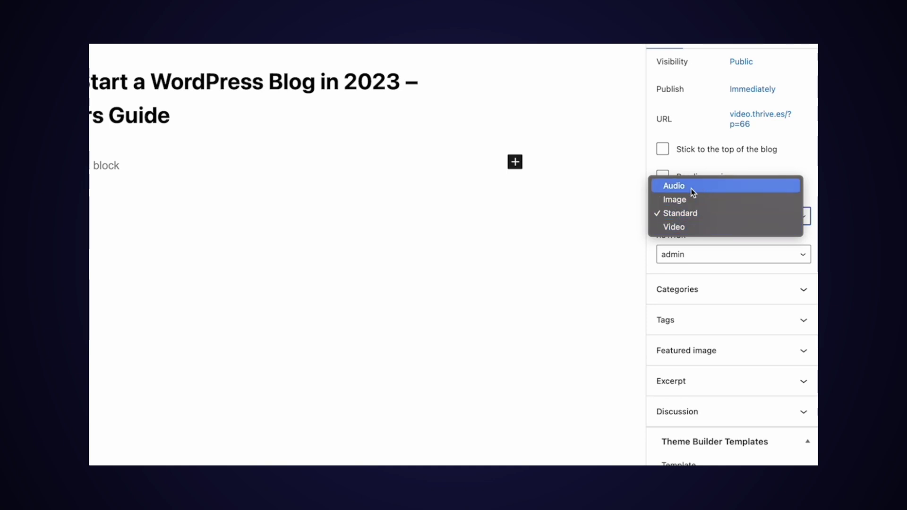
{"action": "left_click", "coordinate": [597, 215]}
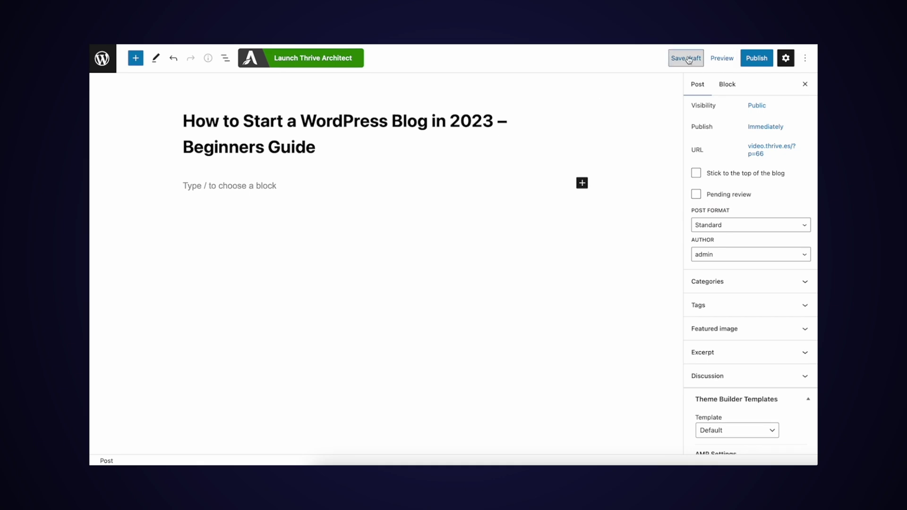
{"action": "left_click", "coordinate": [686, 58]}
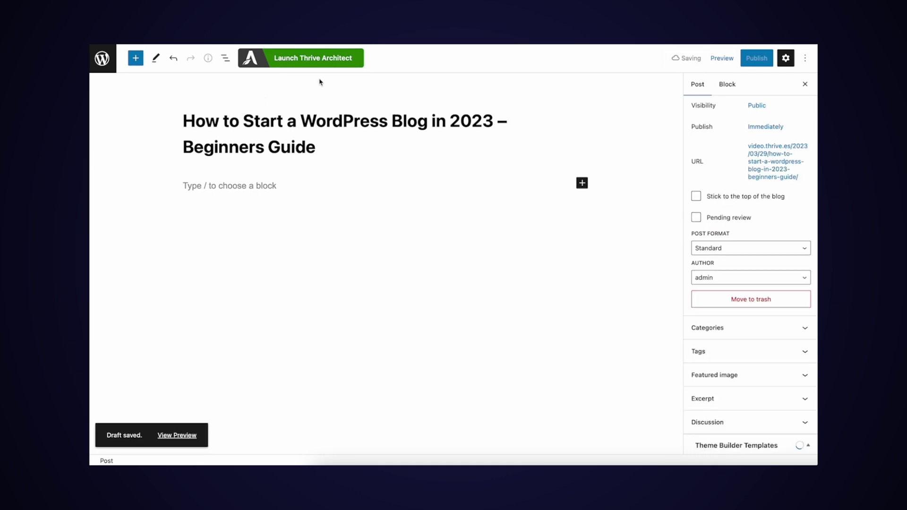
Step: Open the draft post in Thrive Architect and activate the How-to template for it
{"action": "left_click", "coordinate": [312, 59]}
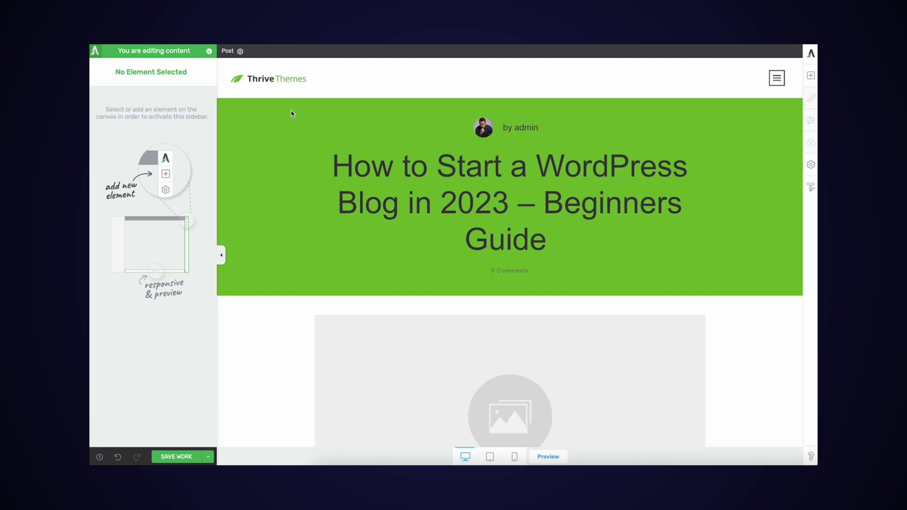
{"action": "left_click", "coordinate": [227, 52]}
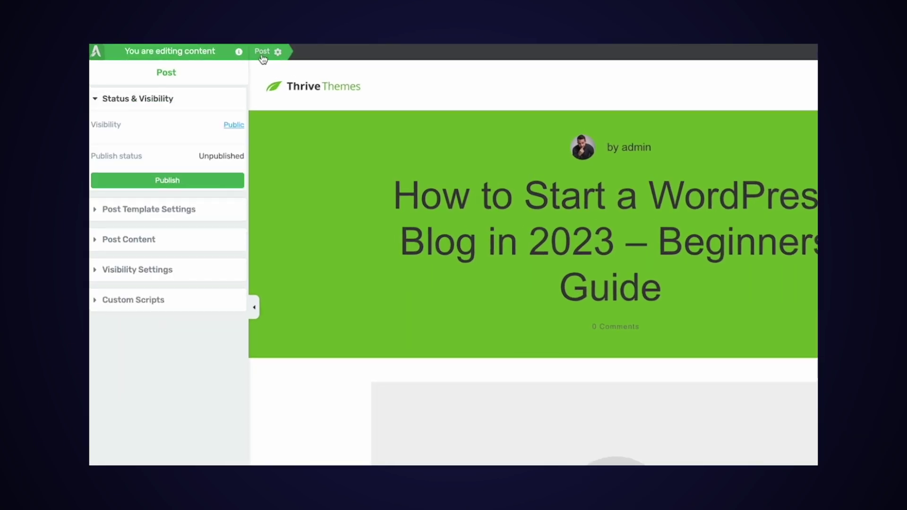
{"action": "left_click", "coordinate": [148, 210]}
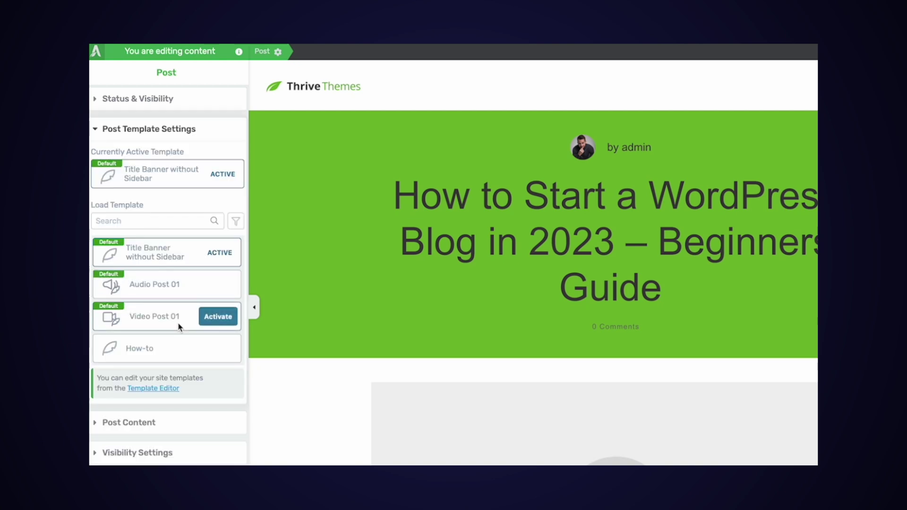
{"action": "mouse_move", "coordinate": [169, 348]}
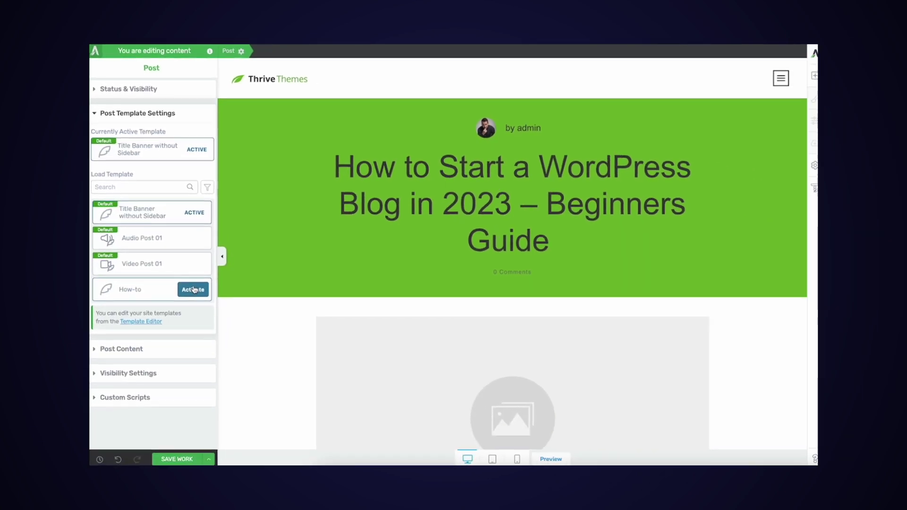
{"action": "left_click", "coordinate": [193, 289]}
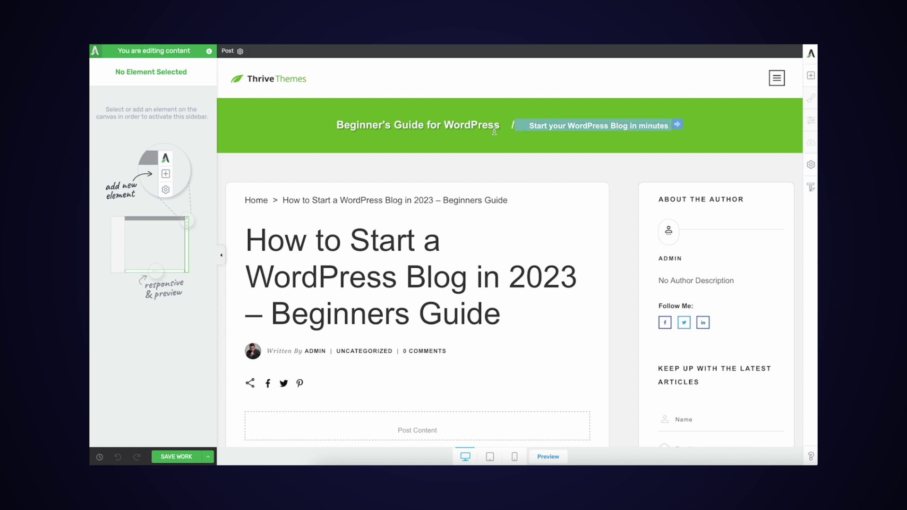
Step: Examine how the post's top banner, title, byline, content placeholder and comments section look in the How-to template
{"action": "left_click_drag", "start_coordinate": [524, 127], "coordinate": [655, 122]}
{"action": "left_click_drag", "start_coordinate": [336, 125], "coordinate": [689, 123]}
{"action": "left_click", "coordinate": [448, 157]}
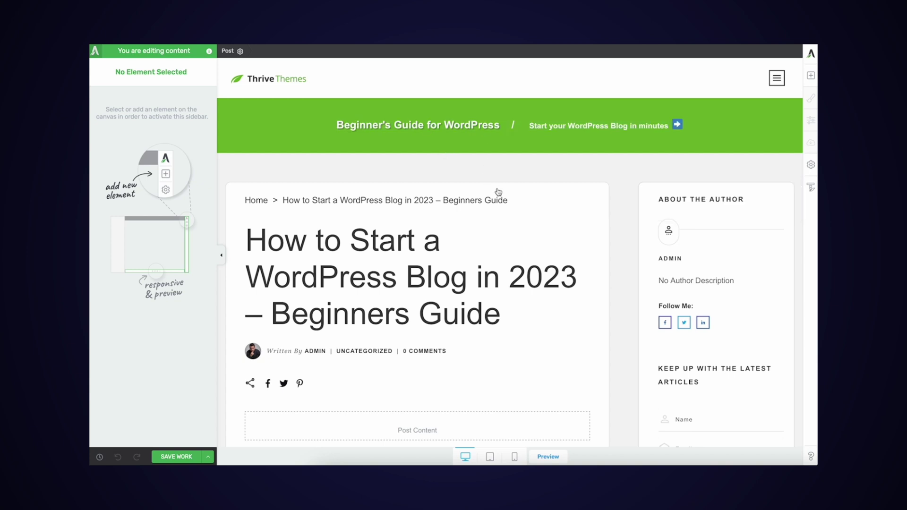
{"action": "scroll", "coordinate": [334, 208], "scroll_direction": "down", "scroll_amount": 1}
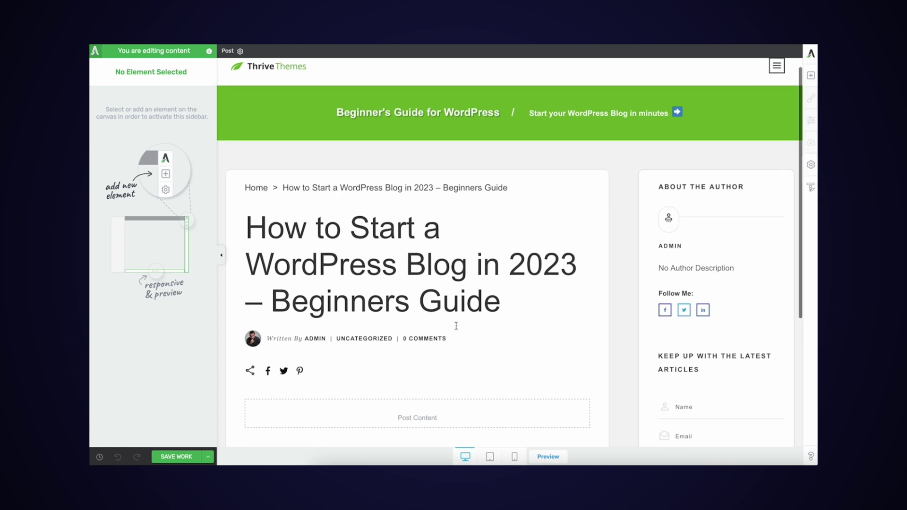
{"action": "left_click_drag", "start_coordinate": [251, 218], "coordinate": [528, 307]}
{"action": "left_click", "coordinate": [530, 307]}
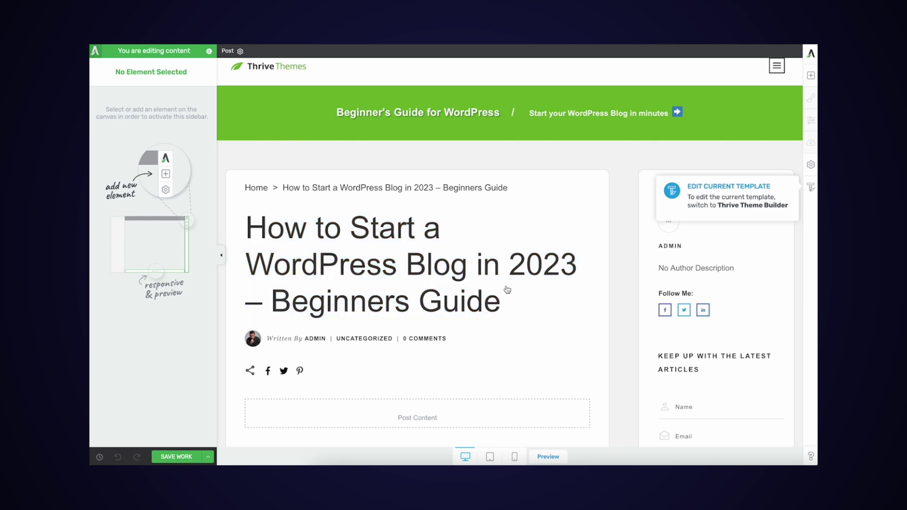
{"action": "scroll", "coordinate": [505, 286], "scroll_direction": "down", "scroll_amount": 3}
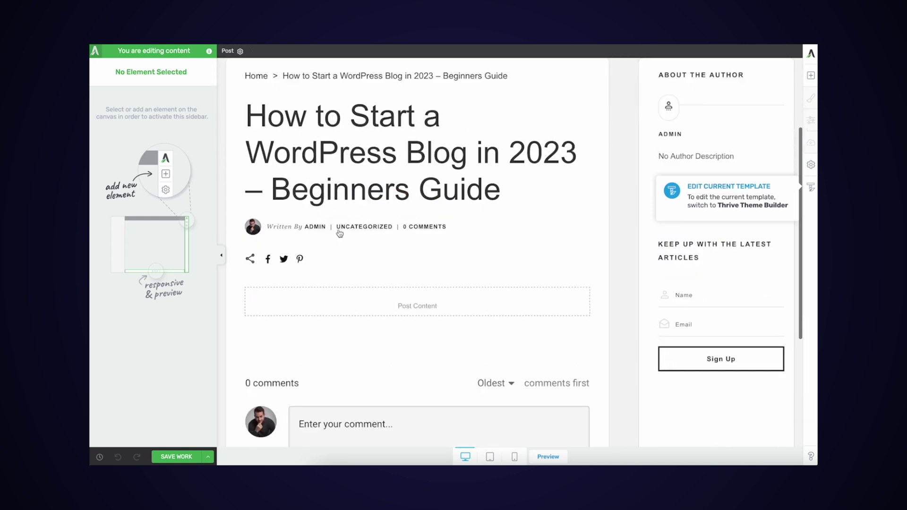
Step: Examine the draft post's title, byline, share icons and empty content area beneath the green banner
{"action": "left_click", "coordinate": [221, 255]}
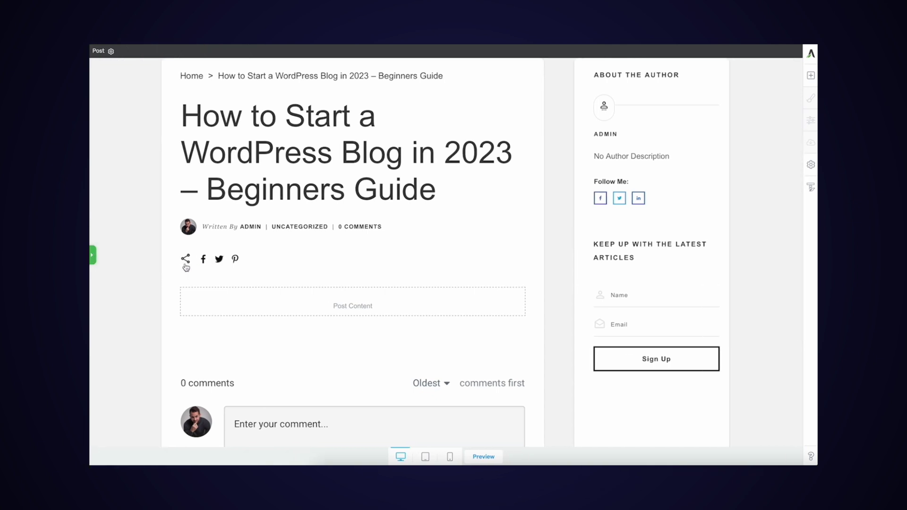
{"action": "scroll", "coordinate": [319, 322], "scroll_direction": "down", "scroll_amount": 2}
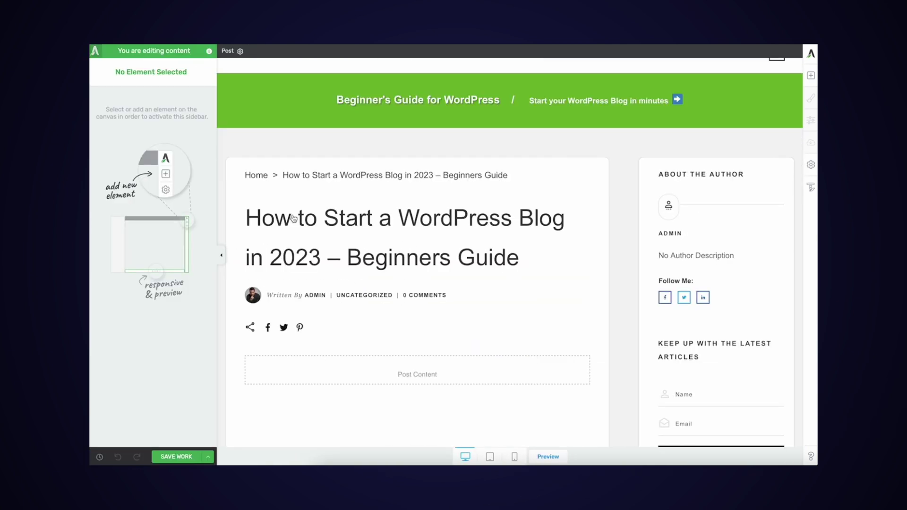
{"action": "left_click_drag", "start_coordinate": [246, 213], "coordinate": [531, 258]}
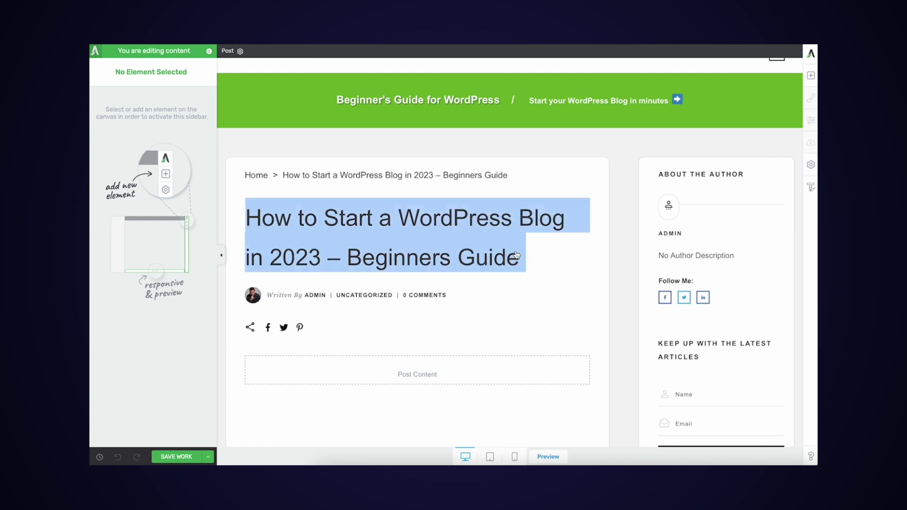
{"action": "left_click", "coordinate": [486, 256]}
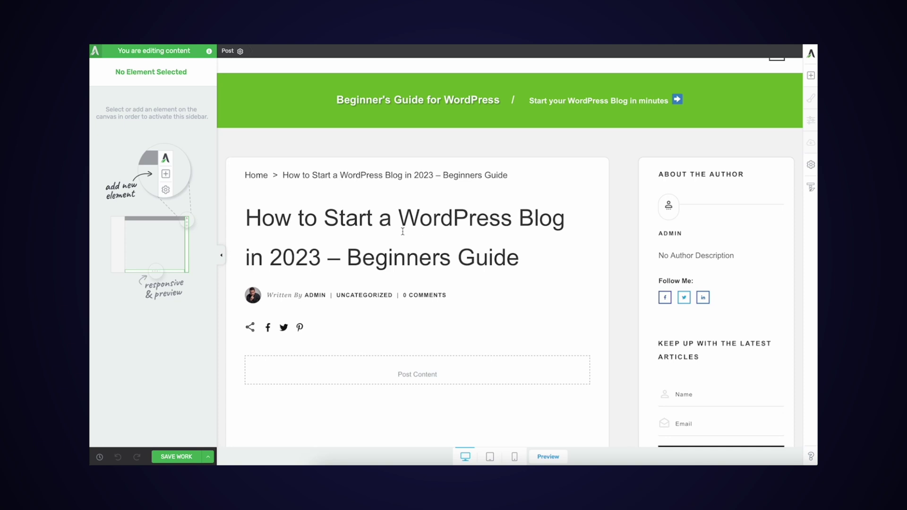
{"action": "scroll", "coordinate": [402, 231], "scroll_direction": "down", "scroll_amount": 1}
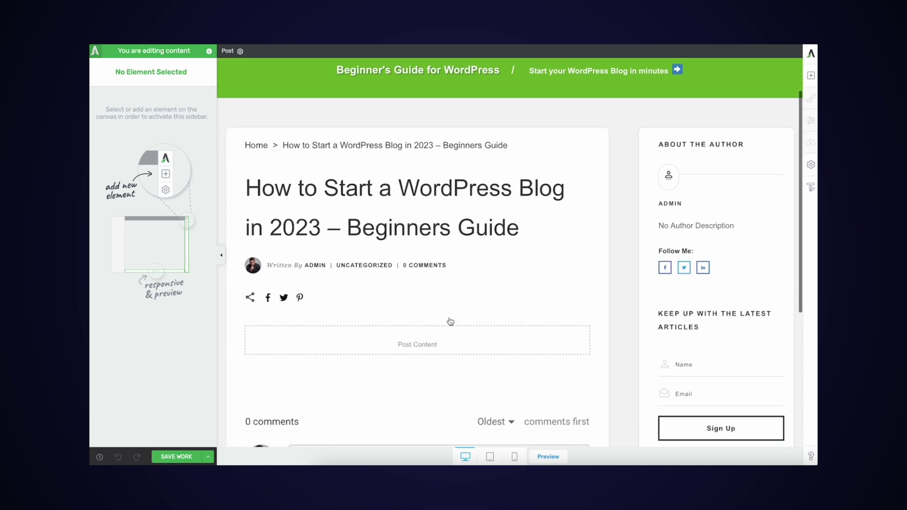
{"action": "scroll", "coordinate": [454, 322], "scroll_direction": "down", "scroll_amount": 3}
{"action": "scroll", "coordinate": [748, 193], "scroll_direction": "up", "scroll_amount": 1}
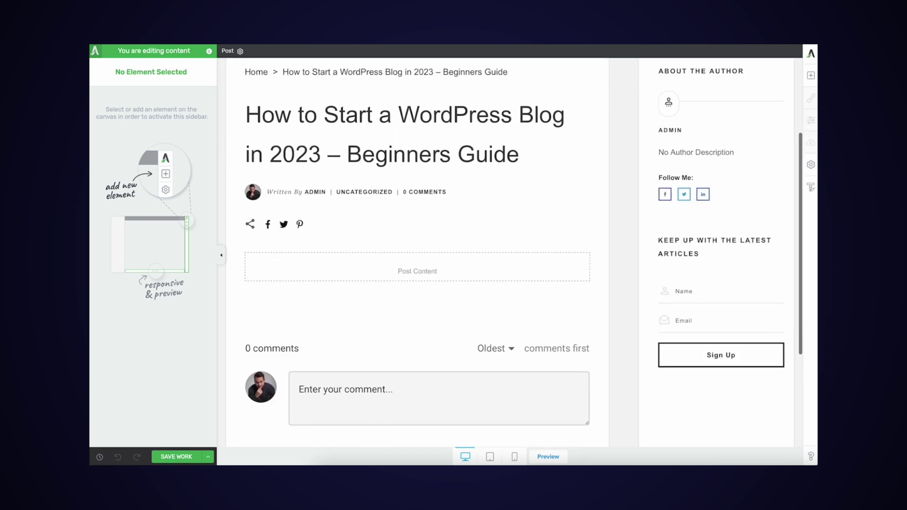
Step: Insert a Content Box in the post content area and set its padding to 0 px on all four sides
{"action": "left_click", "coordinate": [810, 75]}
{"action": "left_click_drag", "start_coordinate": [774, 225], "coordinate": [381, 272]}
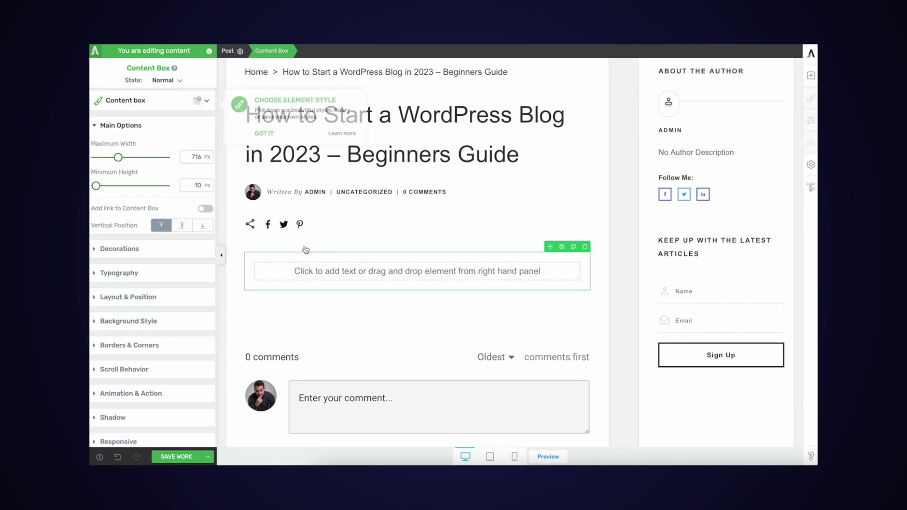
{"action": "left_click", "coordinate": [132, 298]}
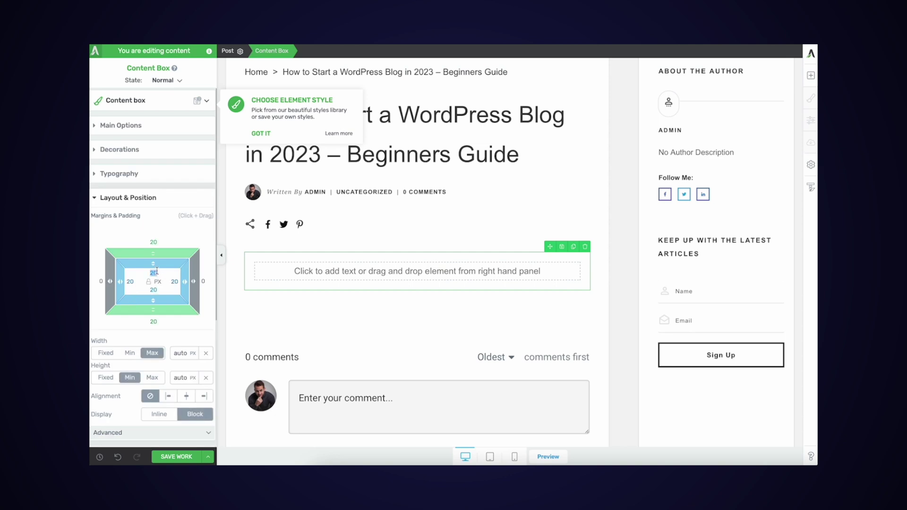
{"action": "type", "text": "0"}
{"action": "key", "text": "Tab"}
{"action": "type", "text": "0"}
{"action": "key", "text": "Tab"}
{"action": "type", "text": "0"}
{"action": "key", "text": "Tab"}
{"action": "type", "text": "0"}
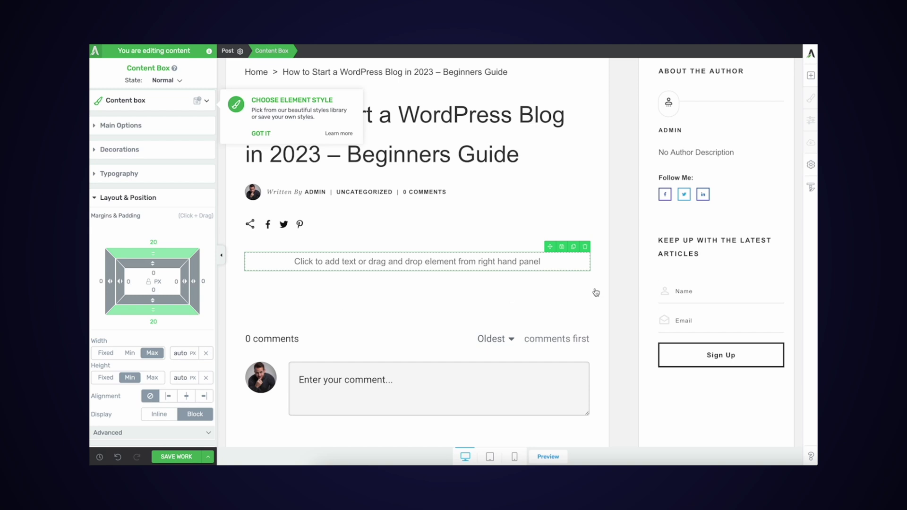
Step: Paste the three intro paragraphs starting "Do you want to start a WordPress blog the right way?" into the content box
{"action": "scroll", "coordinate": [449, 286], "scroll_direction": "down", "scroll_amount": 1}
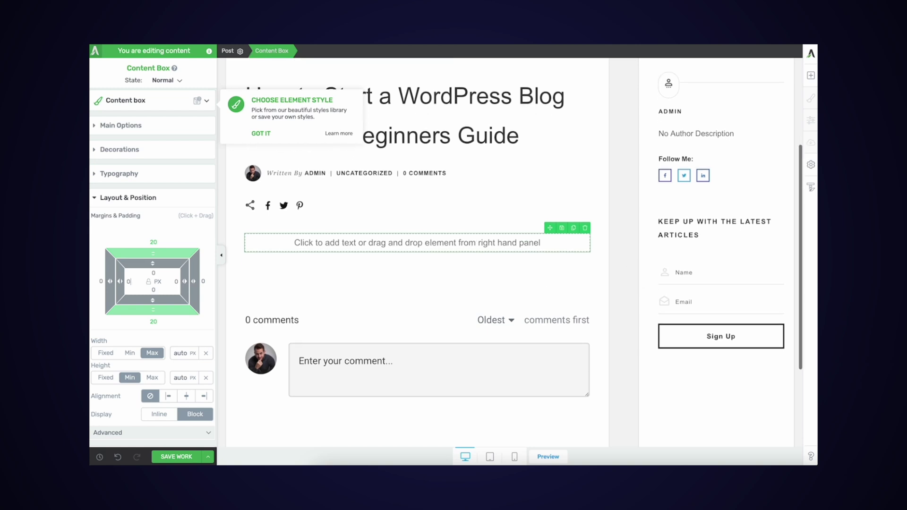
{"action": "left_click", "coordinate": [300, 242]}
{"action": "key", "text": "ctrl+v"}
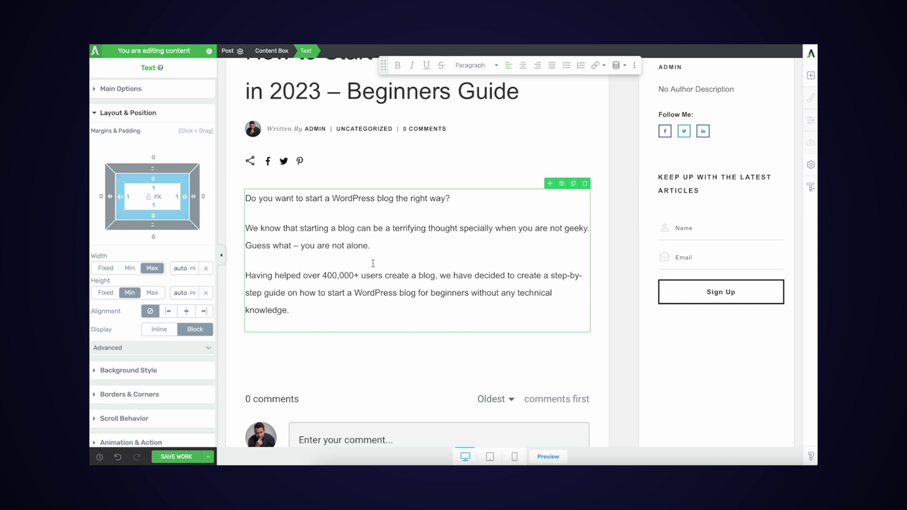
{"action": "left_click_drag", "start_coordinate": [388, 245], "coordinate": [251, 228]}
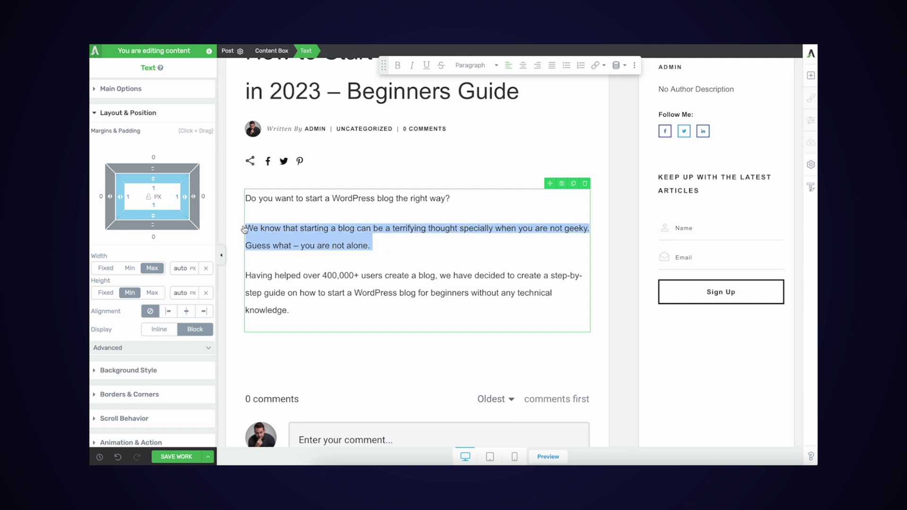
{"action": "scroll", "coordinate": [245, 229], "scroll_direction": "up", "scroll_amount": 1}
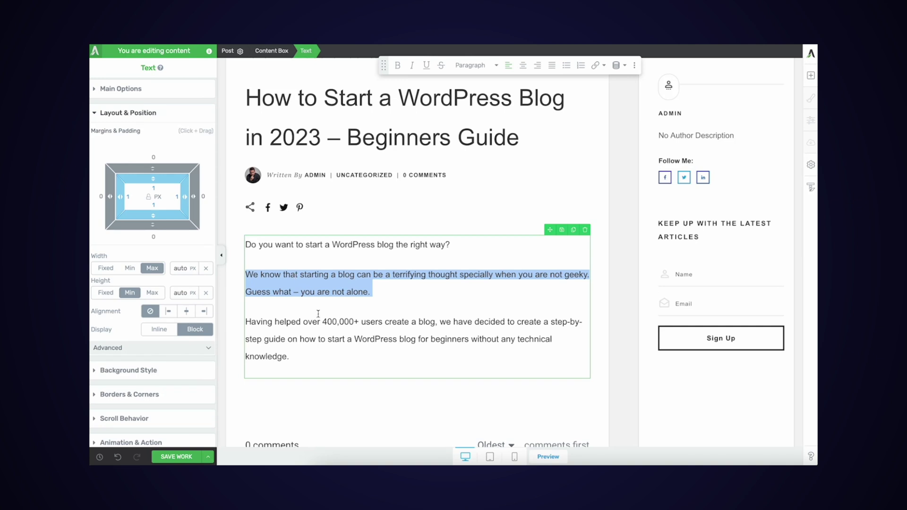
{"action": "left_click_drag", "start_coordinate": [306, 354], "coordinate": [236, 319]}
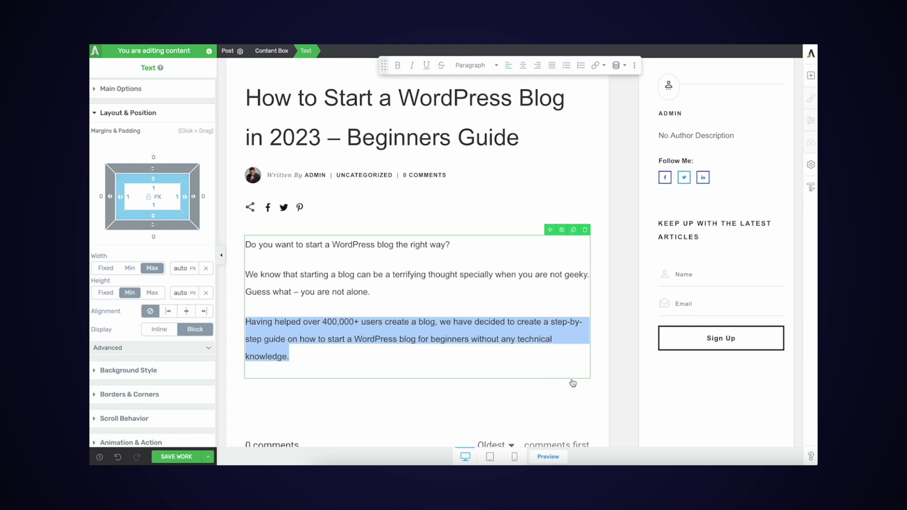
{"action": "key", "text": "Escape"}
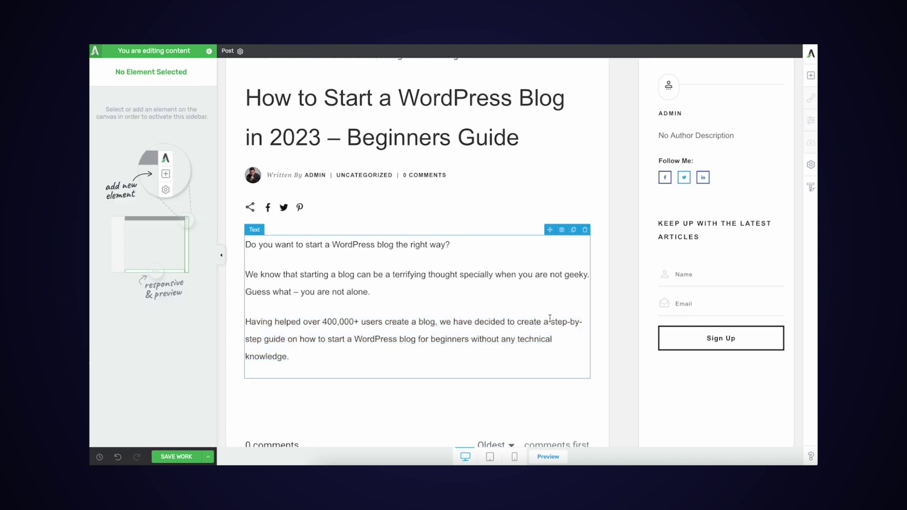
Step: Insert an Image element below the intro paragraphs of the post
{"action": "scroll", "coordinate": [550, 318], "scroll_direction": "down", "scroll_amount": 2}
{"action": "left_click", "coordinate": [813, 78]}
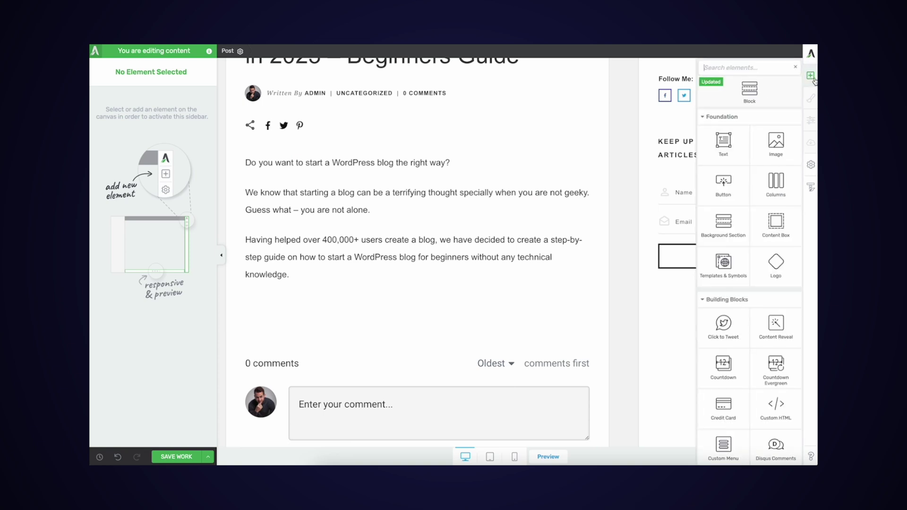
{"action": "type", "text": "image"}
{"action": "left_click_drag", "start_coordinate": [723, 109], "coordinate": [380, 274]}
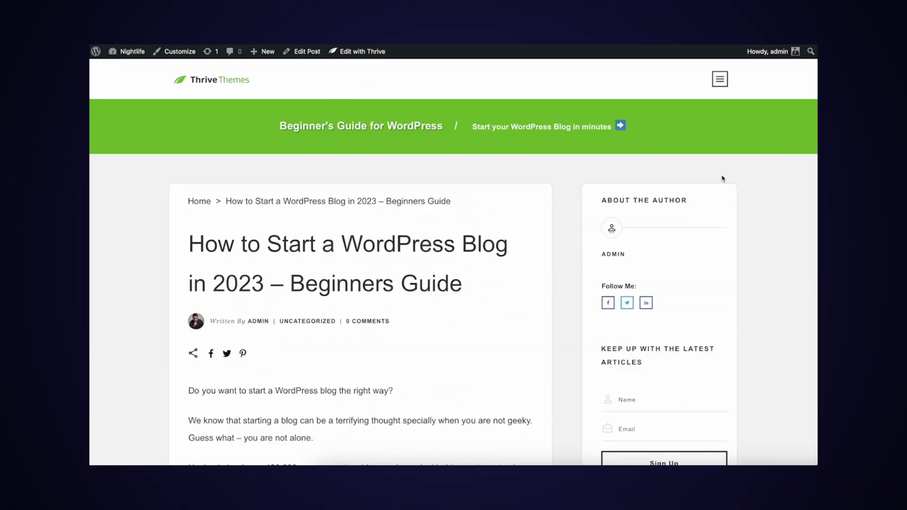
Step: Review the live post from the banner and intro through the topic list to the hosting section and its screenshot
{"action": "scroll", "coordinate": [786, 269], "scroll_direction": "down", "scroll_amount": 15}
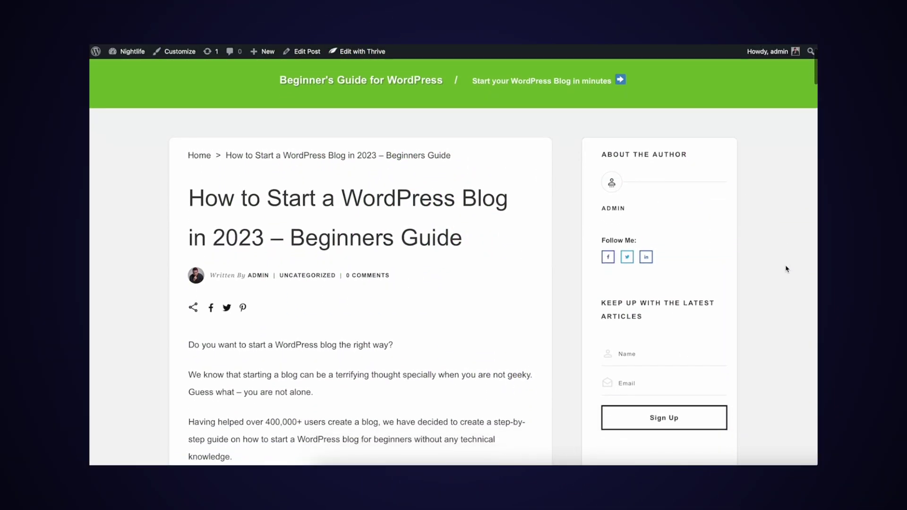
{"action": "scroll", "coordinate": [786, 269], "scroll_direction": "down", "scroll_amount": 20}
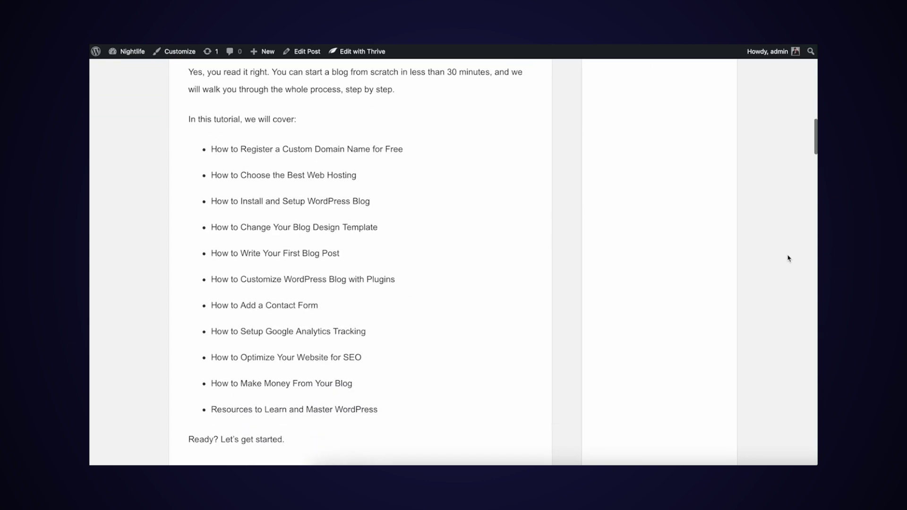
{"action": "scroll", "coordinate": [787, 254], "scroll_direction": "down", "scroll_amount": 20}
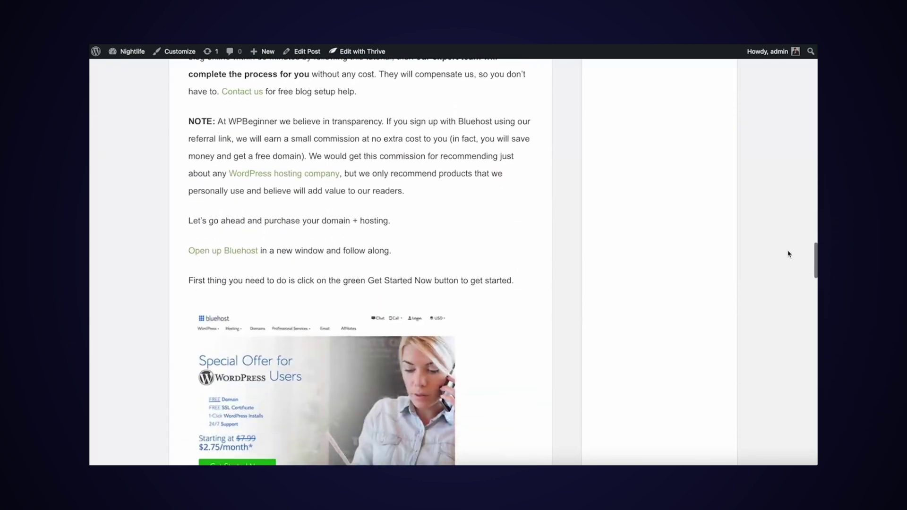
{"action": "scroll", "coordinate": [788, 254], "scroll_direction": "down", "scroll_amount": 6}
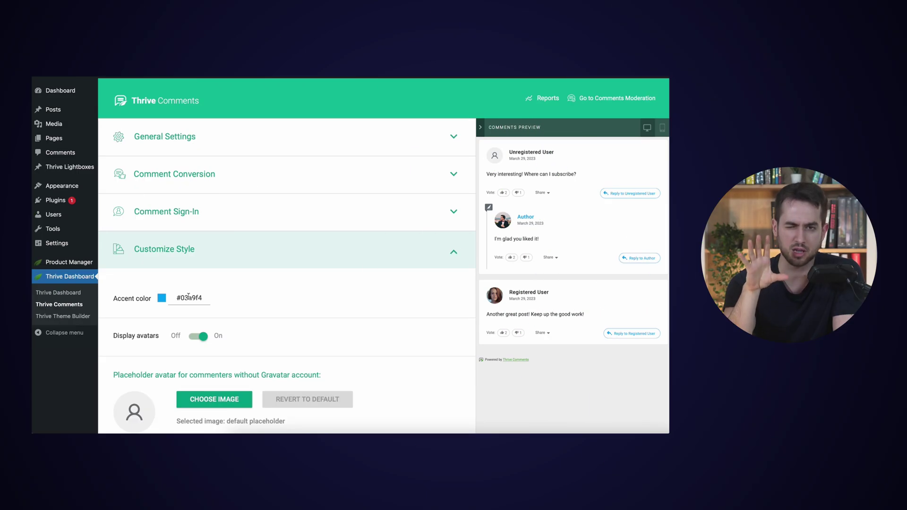
Step: Set the accent color of the comments style to #71ba2b in Thrive Comments
{"action": "double_click", "coordinate": [188, 296]}
{"action": "type", "text": "#71ba2b"}
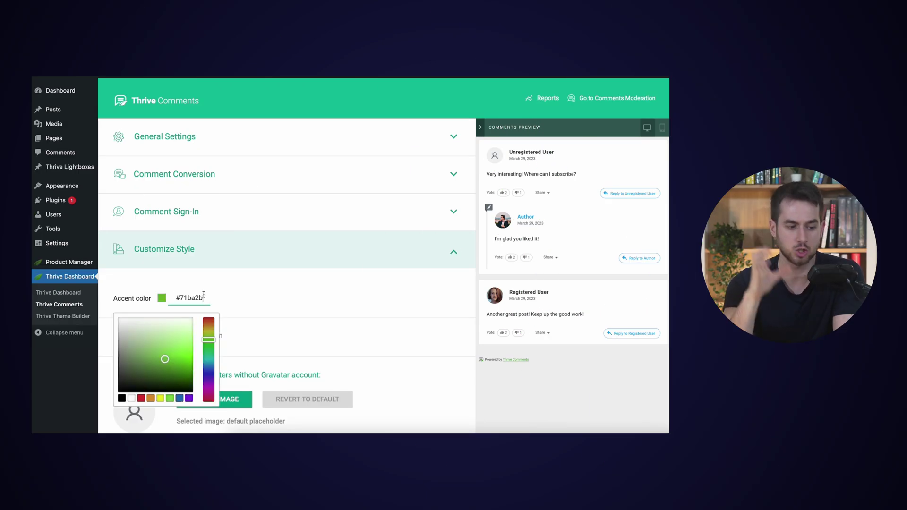
{"action": "left_click", "coordinate": [274, 295]}
{"action": "scroll", "coordinate": [274, 296], "scroll_direction": "down", "scroll_amount": 1}
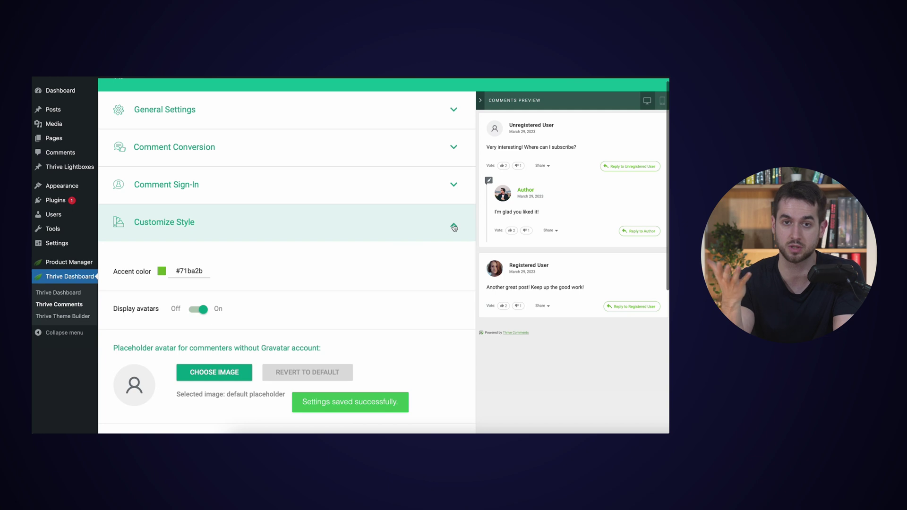
{"action": "left_click", "coordinate": [453, 228]}
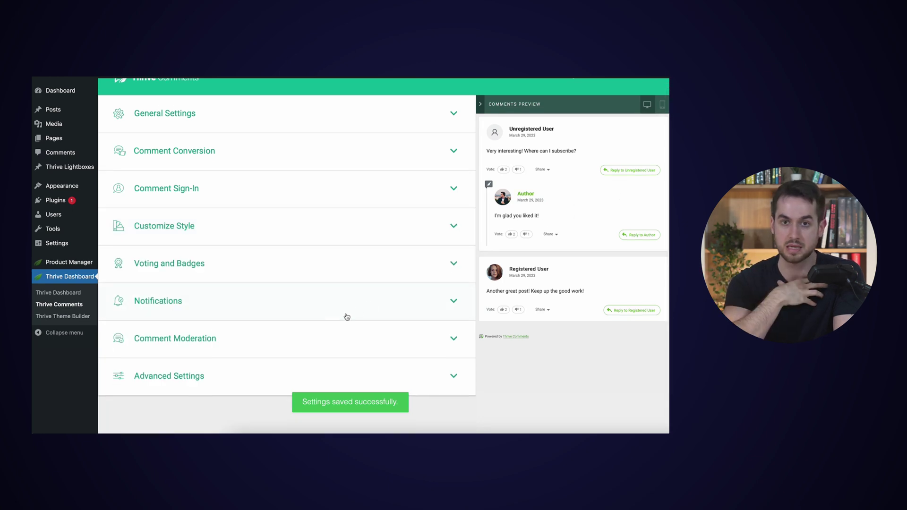
Step: Set comment voting to Up only
{"action": "left_click", "coordinate": [255, 263]}
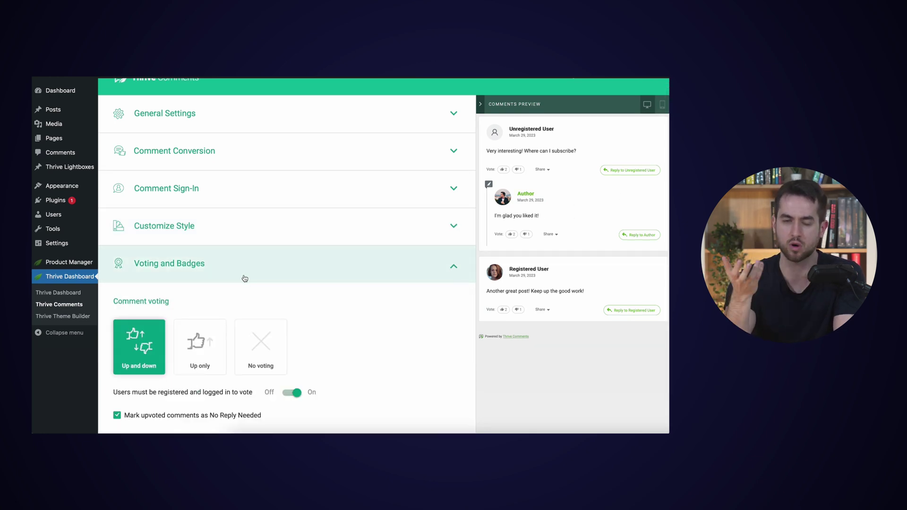
{"action": "scroll", "coordinate": [244, 280], "scroll_direction": "down", "scroll_amount": 1}
{"action": "left_click", "coordinate": [208, 314]}
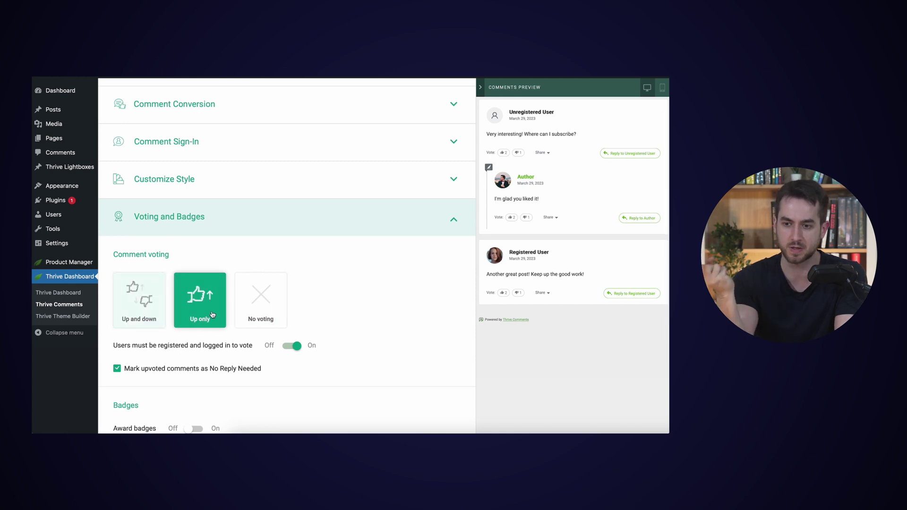
{"action": "left_click", "coordinate": [324, 234]}
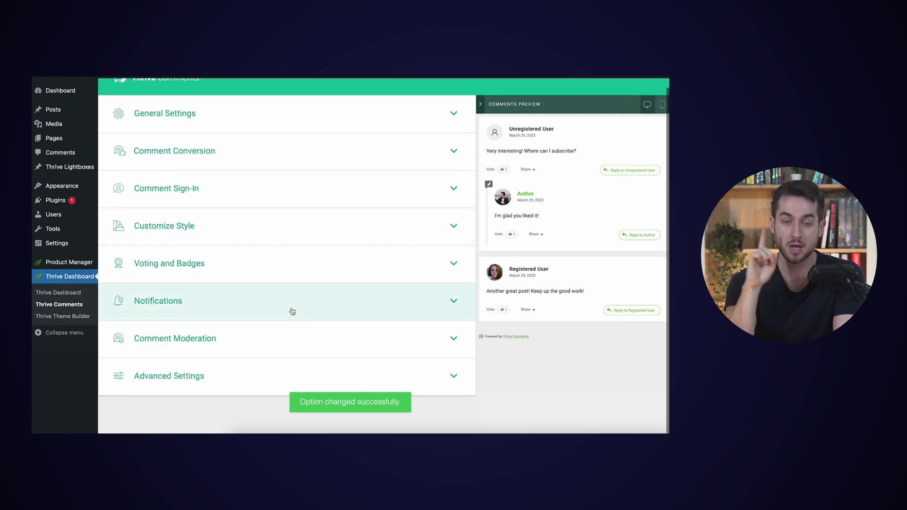
Step: Enable social sign-in for commenters and review the general comment settings
{"action": "left_click", "coordinate": [243, 201]}
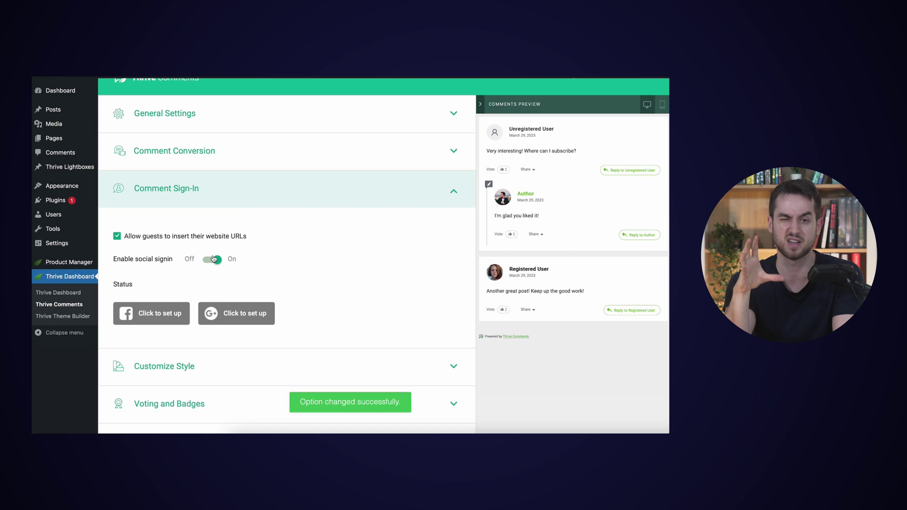
{"action": "left_click", "coordinate": [359, 198]}
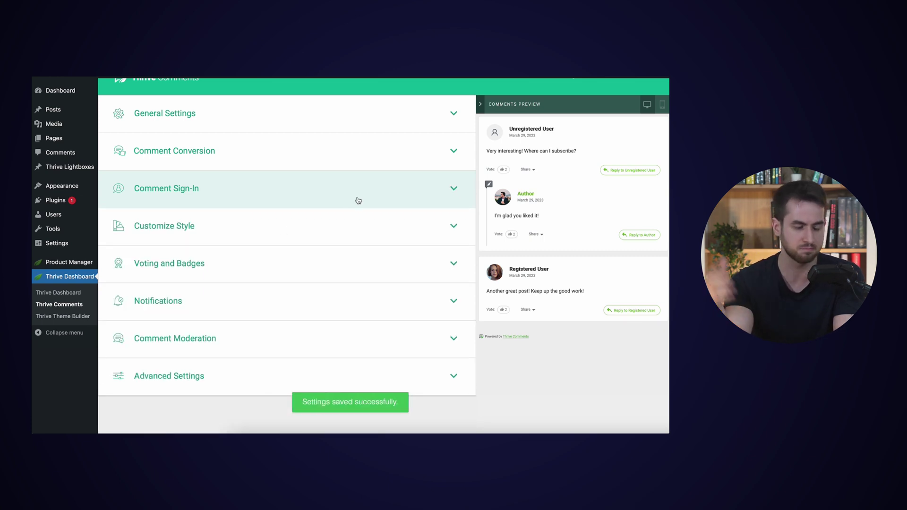
{"action": "left_click", "coordinate": [325, 123]}
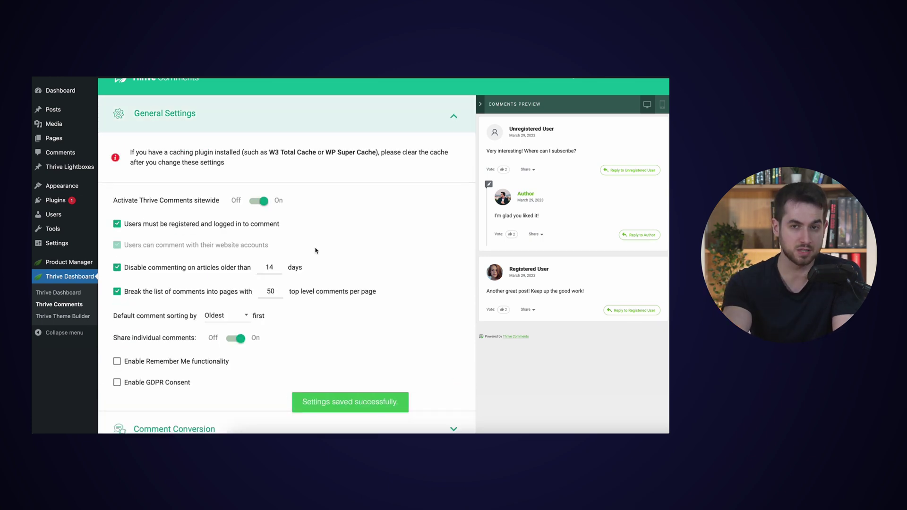
{"action": "scroll", "coordinate": [315, 250], "scroll_direction": "down", "scroll_amount": 1}
{"action": "scroll", "coordinate": [316, 250], "scroll_direction": "down", "scroll_amount": 1}
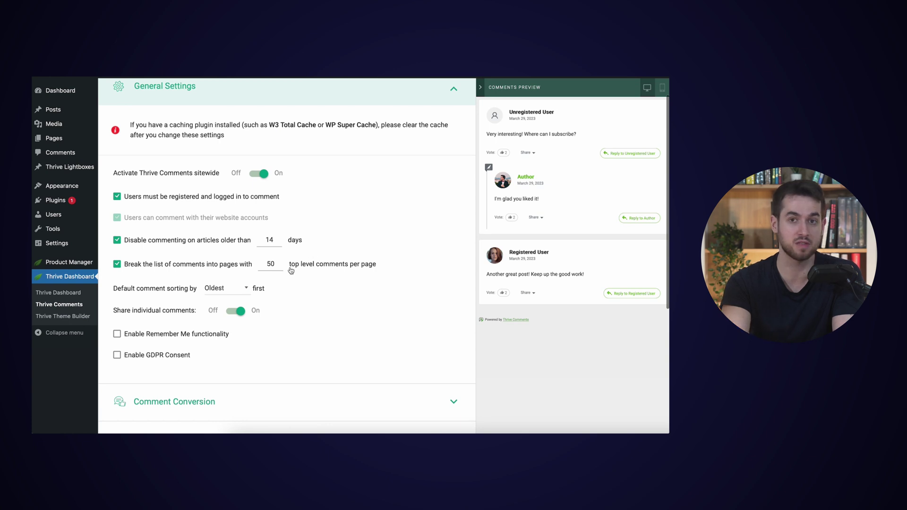